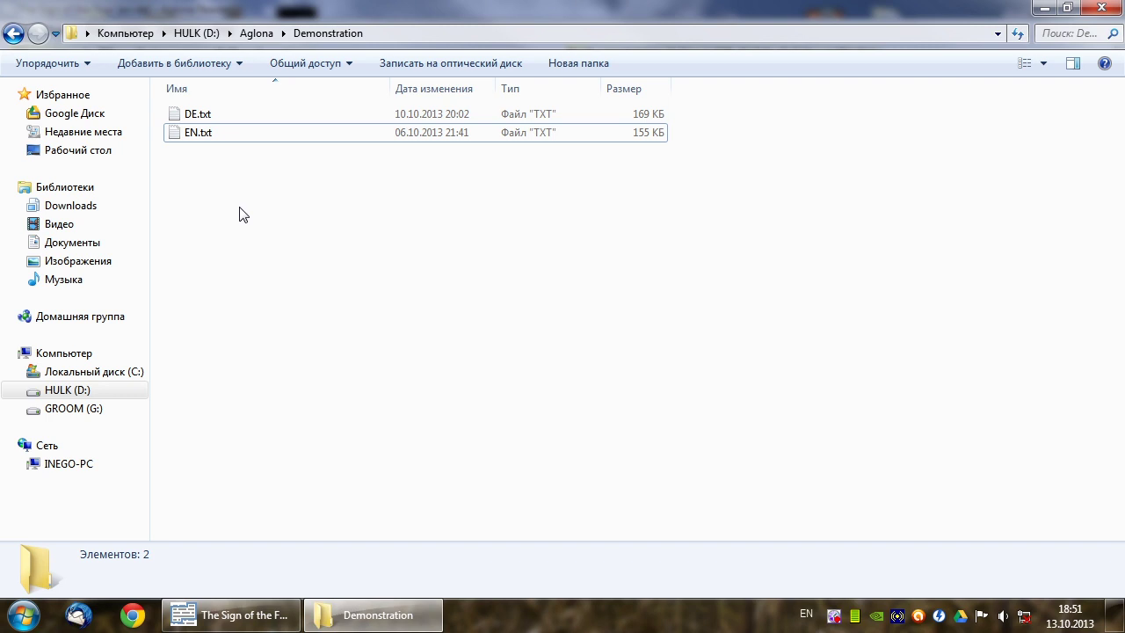
- Preview EN.txt and DE.txt in Notepad++, close both, then switch to Aglona Reader
{"action": "double_click", "coordinate": [227, 136]}
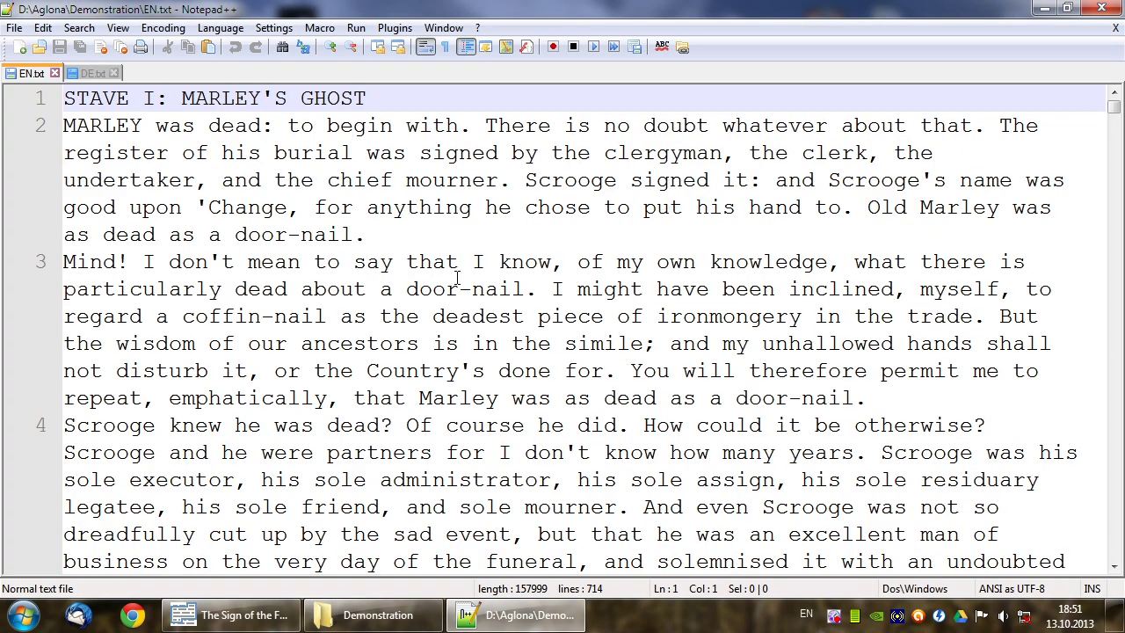
{"action": "left_click", "coordinate": [1101, 8]}
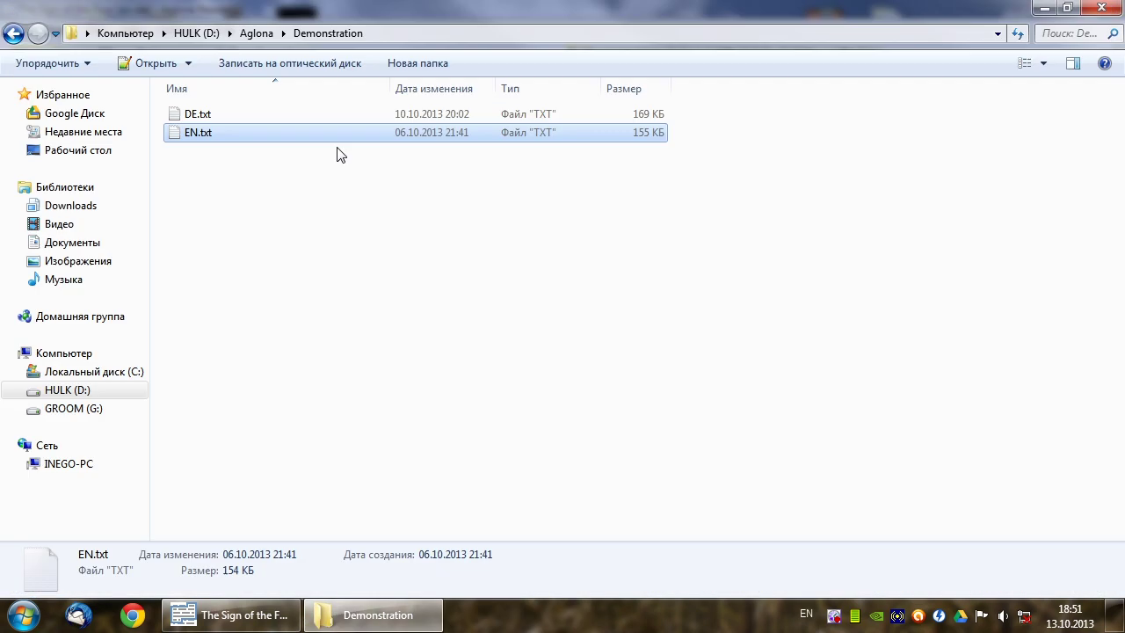
{"action": "double_click", "coordinate": [257, 115]}
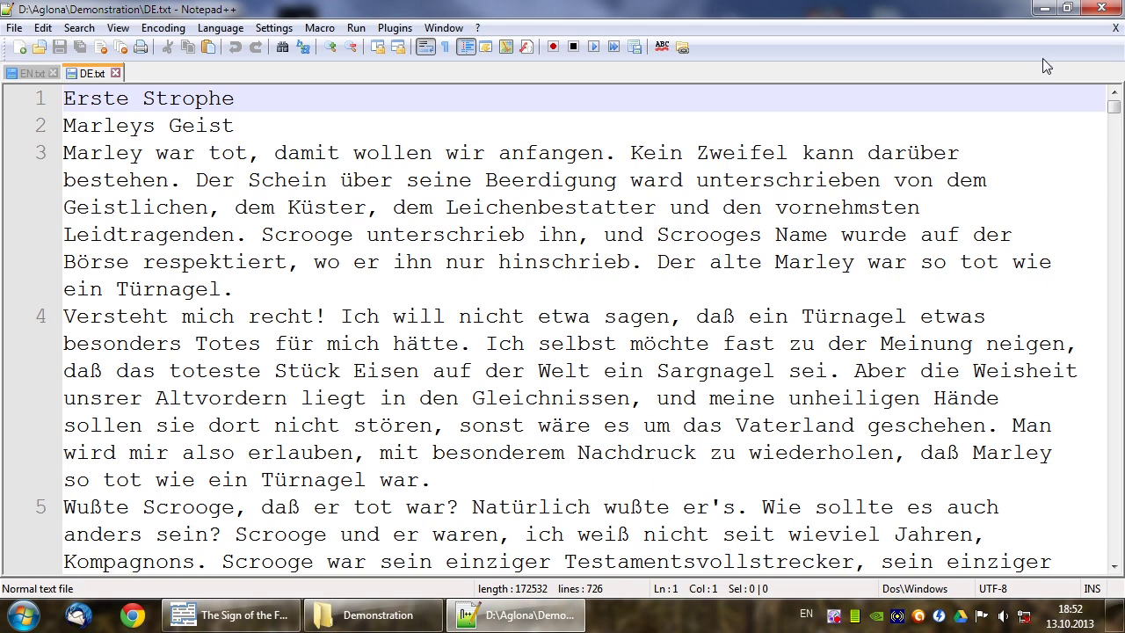
{"action": "left_click", "coordinate": [1101, 8]}
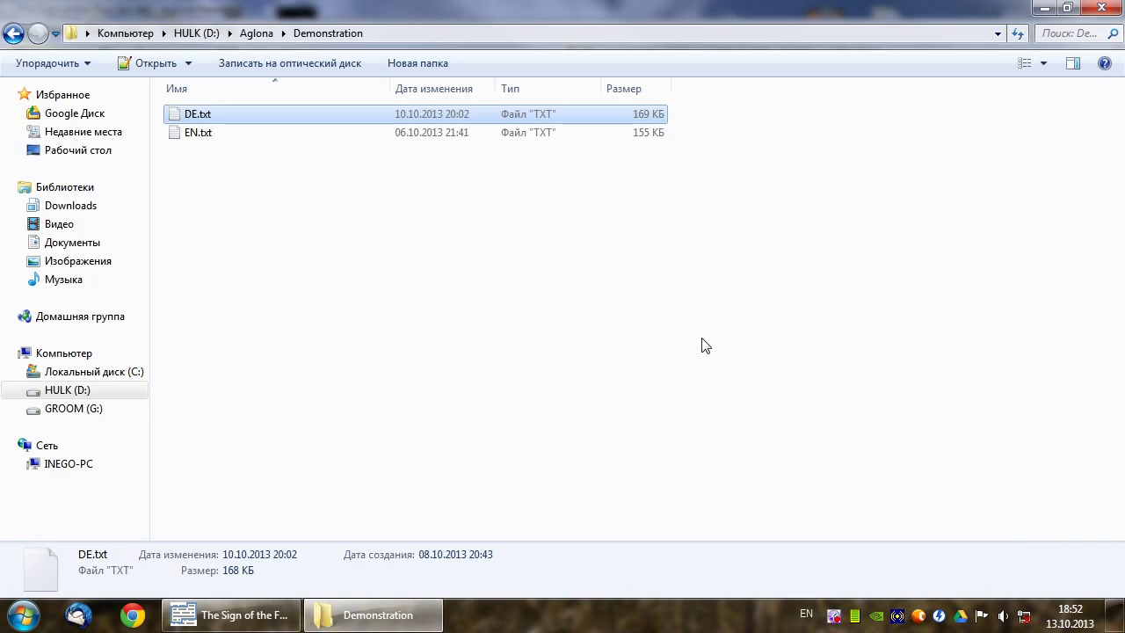
{"action": "left_click", "coordinate": [263, 603]}
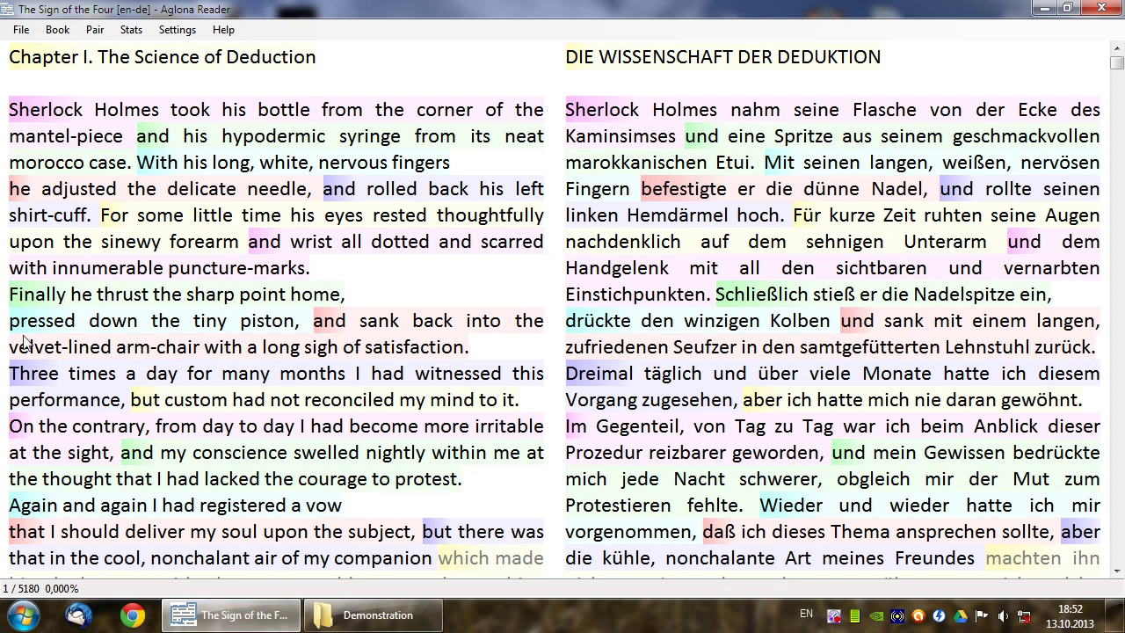
{"action": "left_click", "coordinate": [21, 29]}
- Start a new book and import EN.txt as source and DE.txt as translation
{"action": "left_click", "coordinate": [39, 42]}
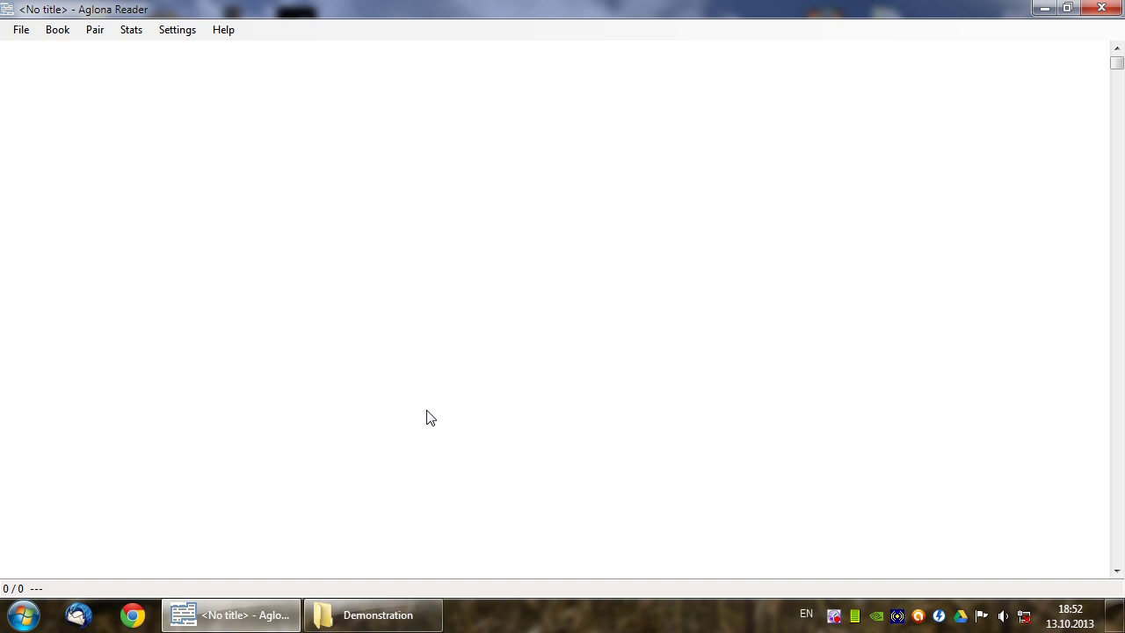
{"action": "left_click", "coordinate": [96, 34]}
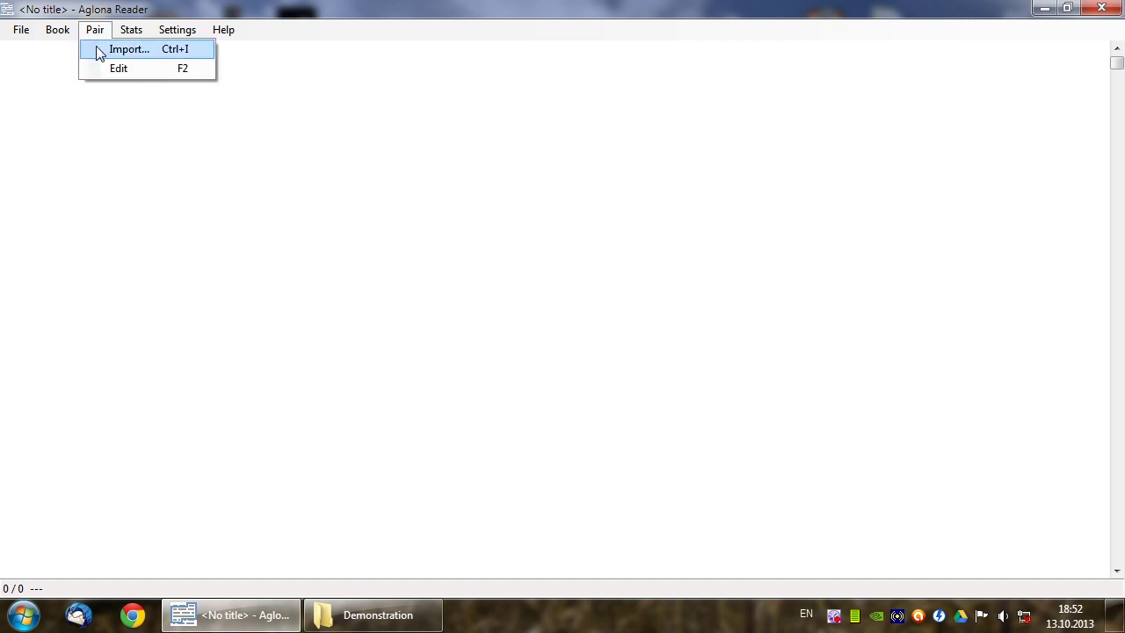
{"action": "left_click", "coordinate": [123, 50]}
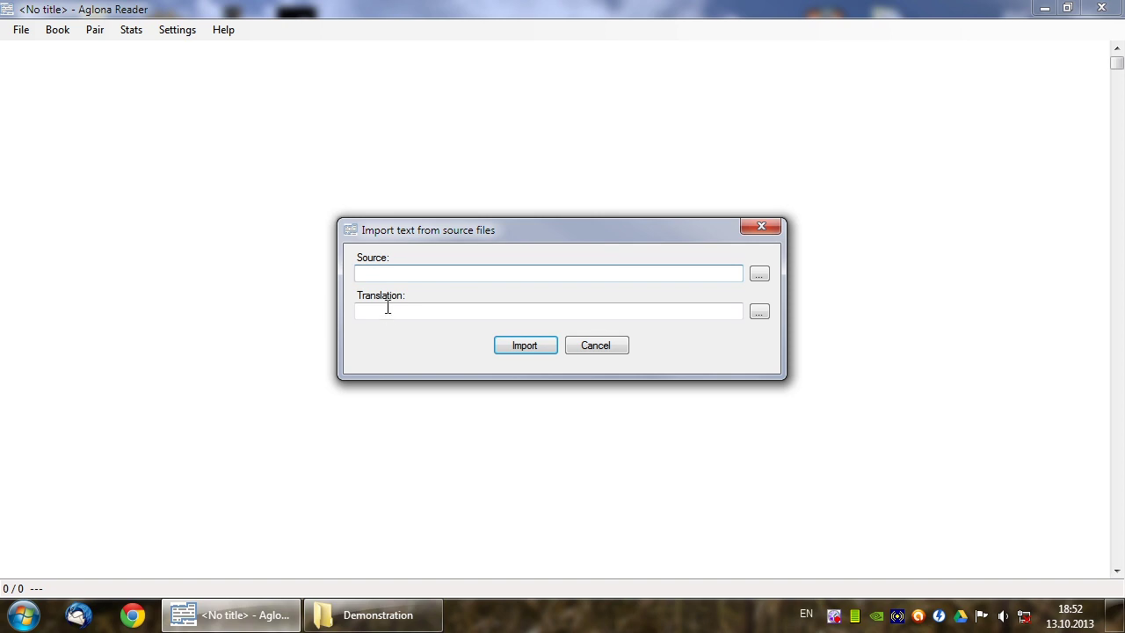
{"action": "left_click", "coordinate": [754, 276]}
{"action": "left_click", "coordinate": [323, 140]}
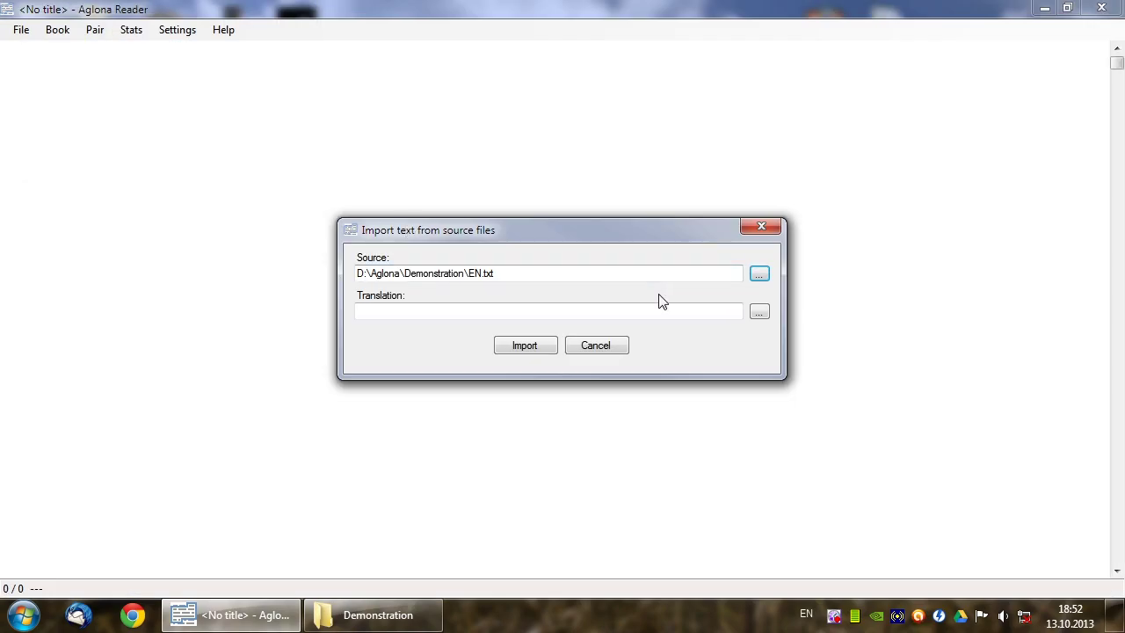
{"action": "left_click", "coordinate": [757, 314]}
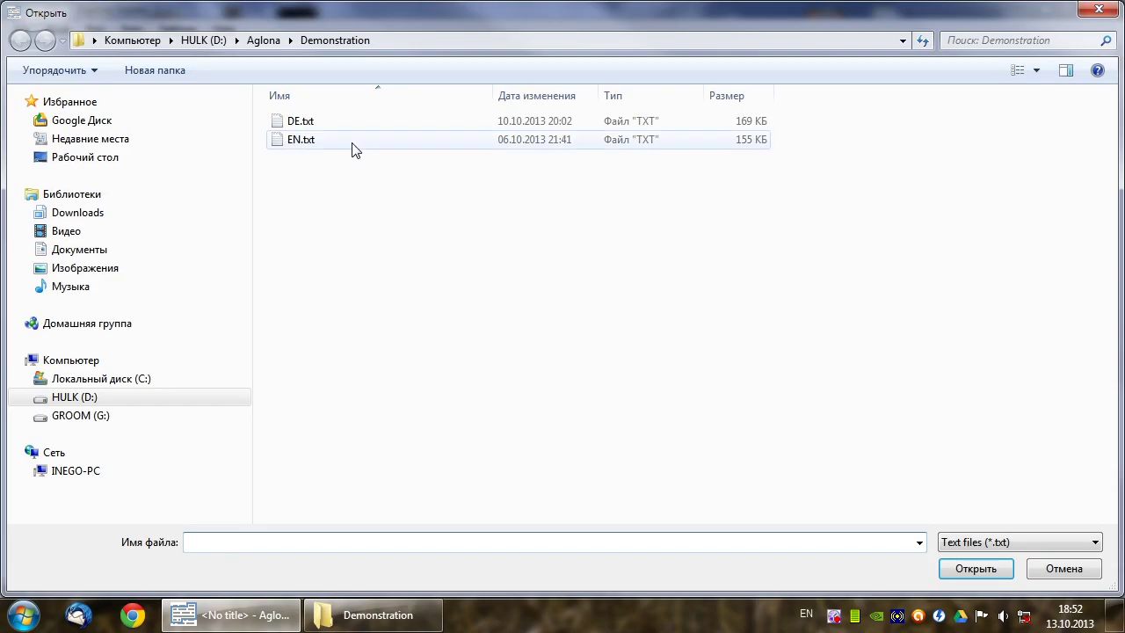
{"action": "double_click", "coordinate": [332, 122]}
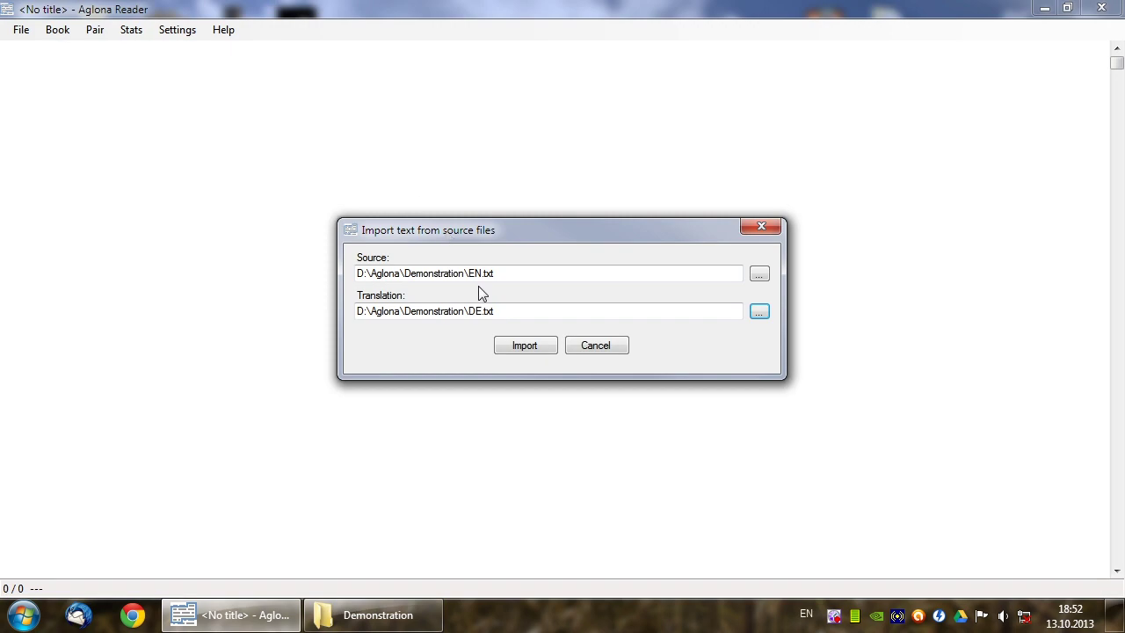
{"action": "left_click", "coordinate": [524, 345]}
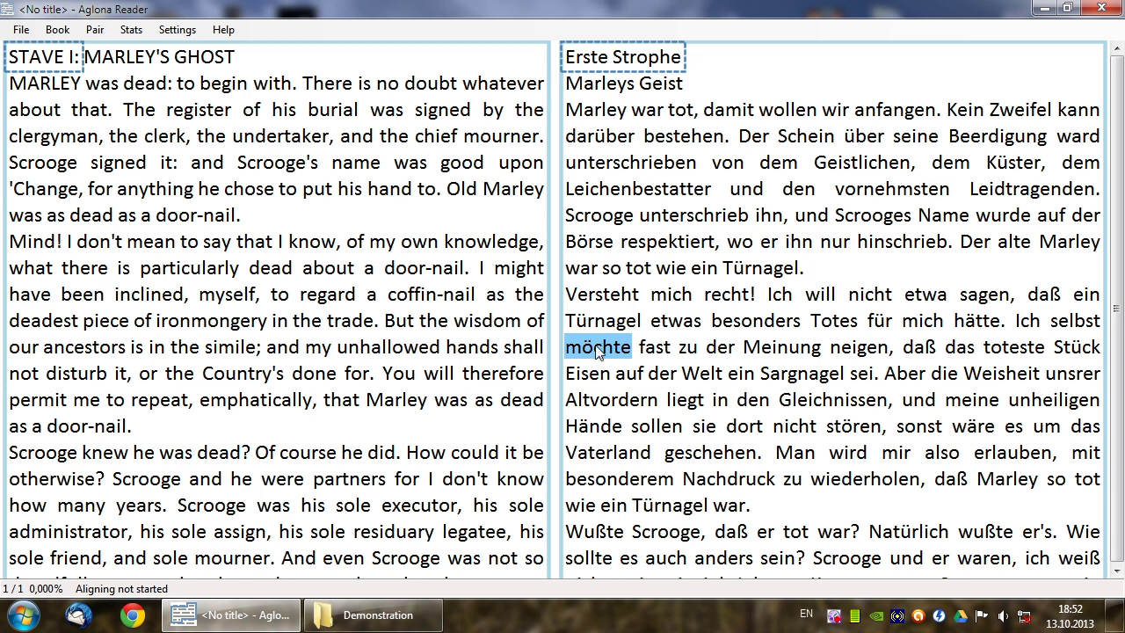
- Widen the English pane, then reverse the panes and swap them back so English stays left
{"action": "mouse_move", "coordinate": [555, 262]}
{"action": "left_mouse_down"}
{"action": "mouse_move", "coordinate": [596, 261]}
{"action": "mouse_move", "coordinate": [569, 260]}
{"action": "left_mouse_up"}
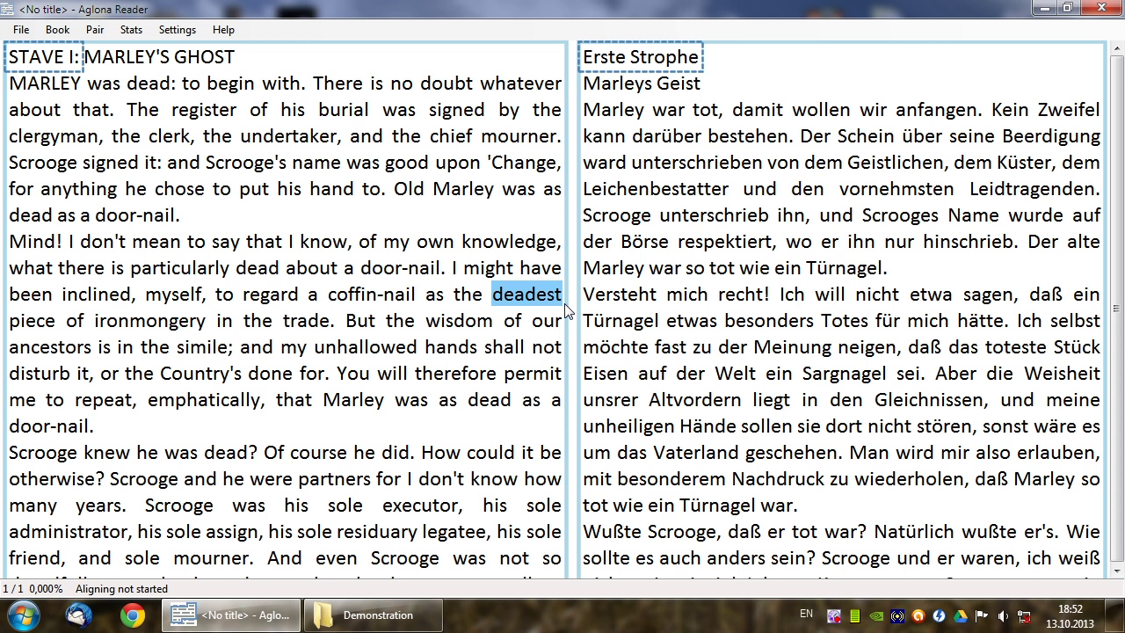
{"action": "left_click", "coordinate": [57, 30]}
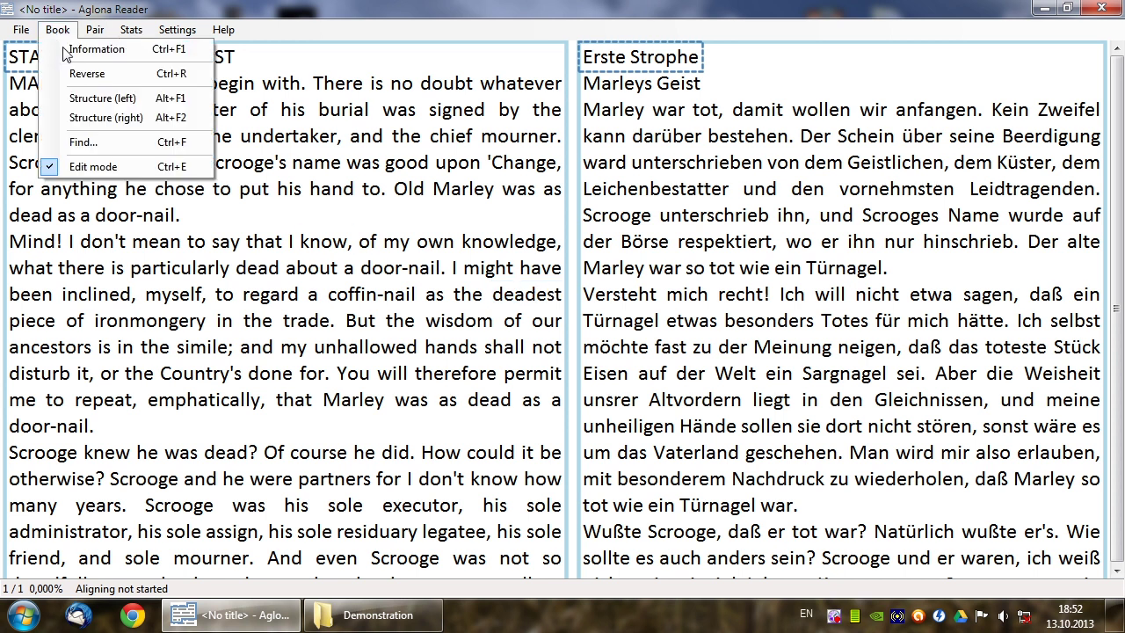
{"action": "left_click", "coordinate": [79, 74]}
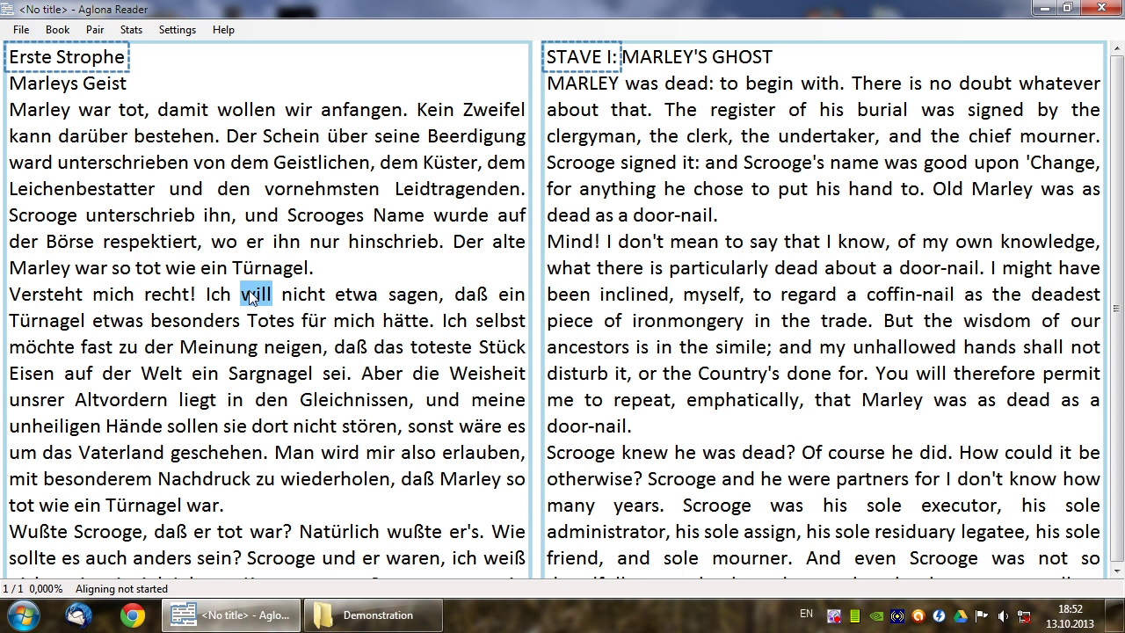
{"action": "key", "text": "ctrl+r"}
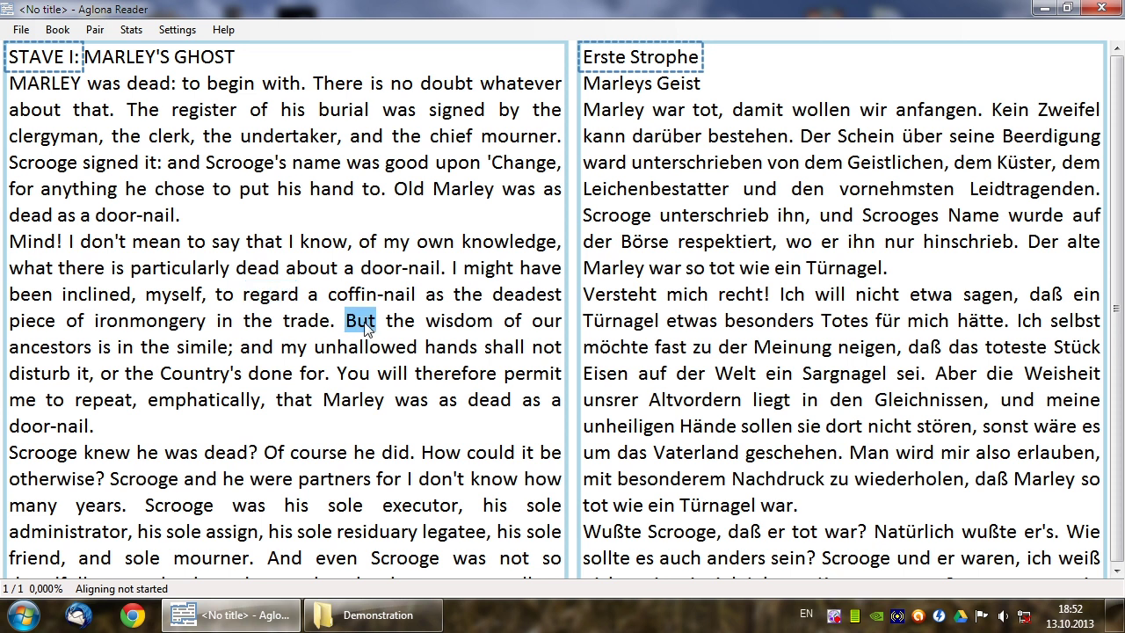
{"action": "left_click", "coordinate": [63, 33]}
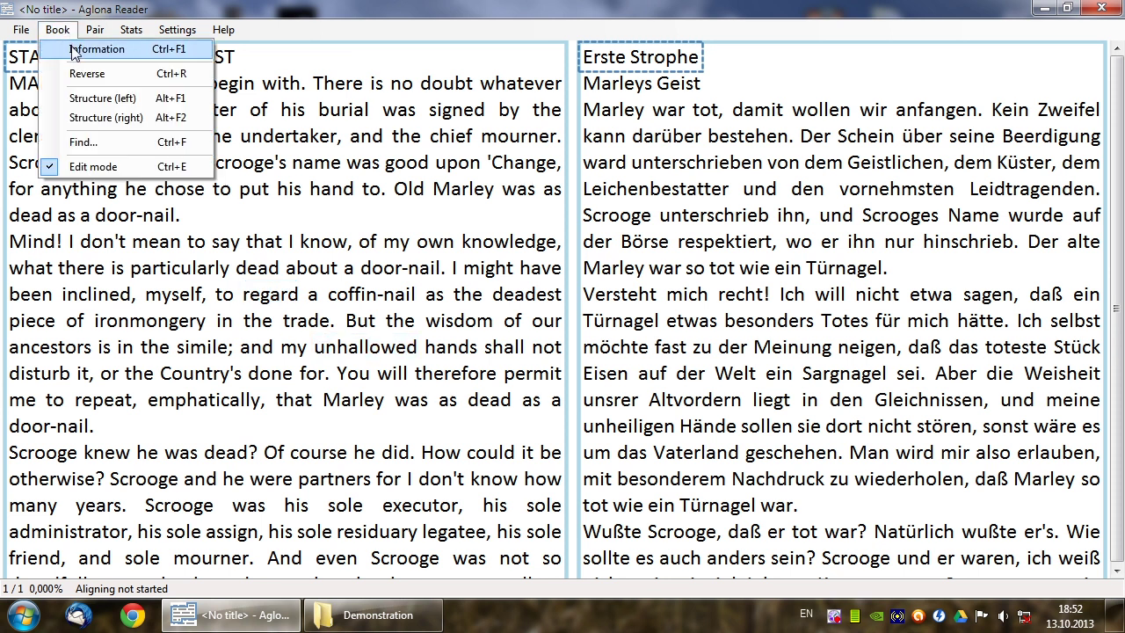
- Enter English author 'Dickens, Charles', title 'A Christmas Carol' and language 'en' in the book info
{"action": "left_click", "coordinate": [74, 51]}
{"action": "type", "text": "Di"}
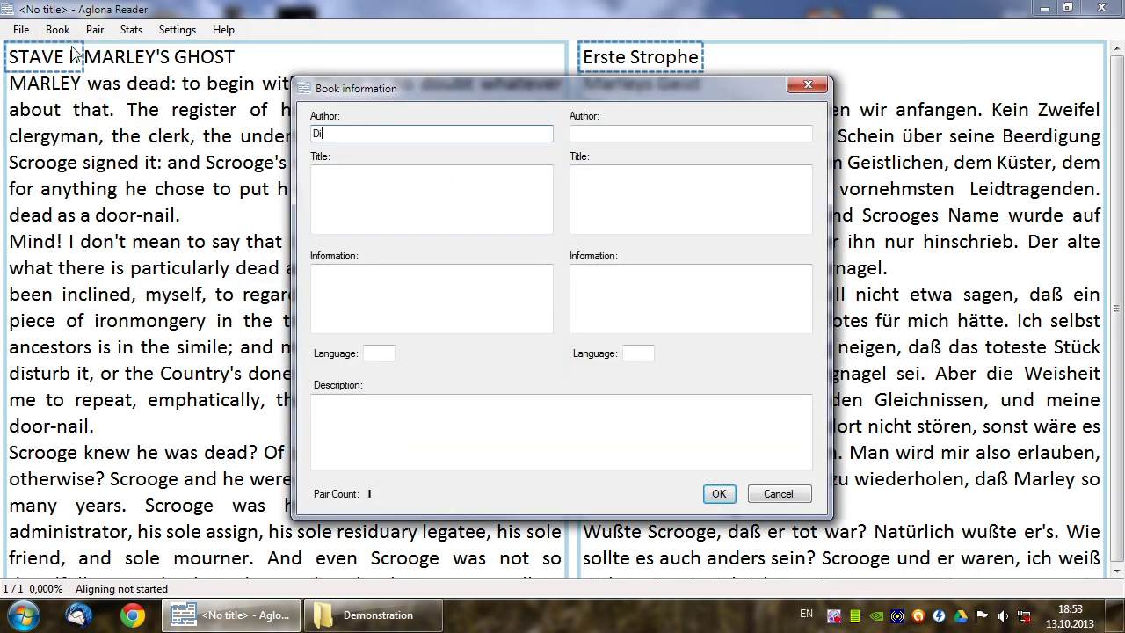
{"action": "type", "text": "ckens, Charles"}
{"action": "key", "text": "ctrl+a"}
{"action": "key", "text": "ctrl+c"}
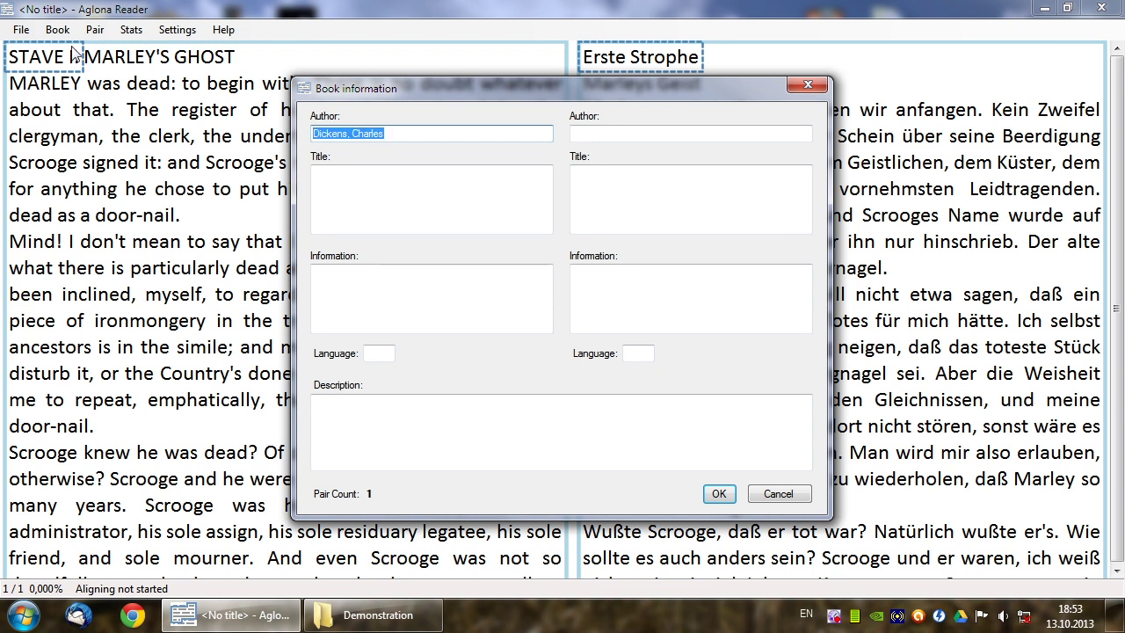
{"action": "key", "text": "Tab"}
{"action": "type", "text": "A Christmas Carol"}
{"action": "key", "text": "Tab"}
{"action": "key", "text": "Tab"}
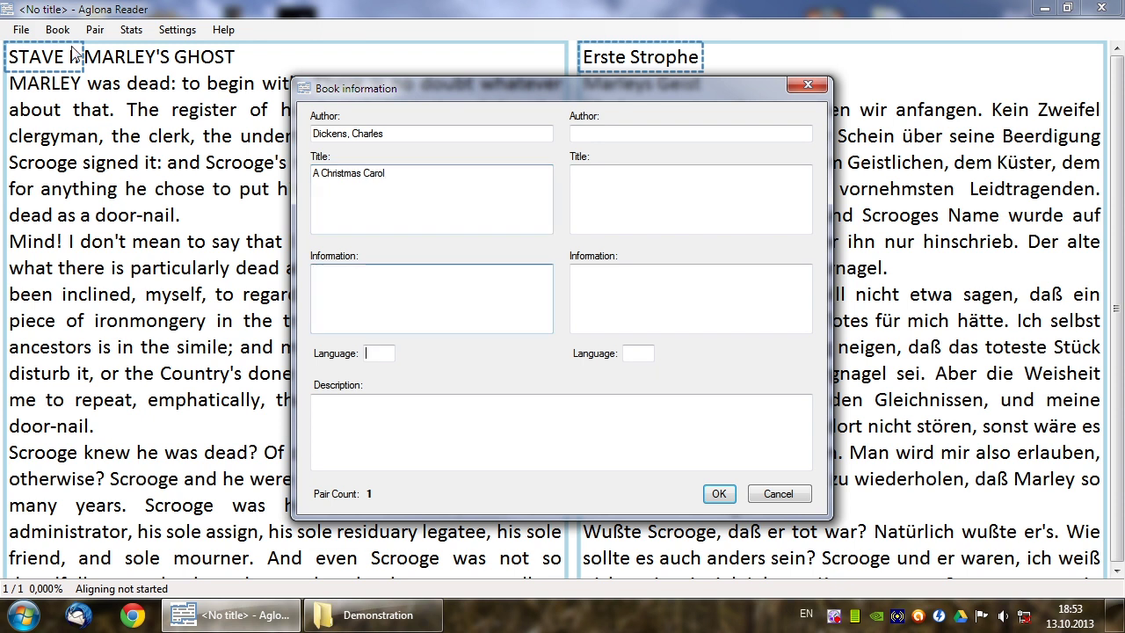
{"action": "type", "text": "en"}
{"action": "key", "text": "Tab"}
- Add German title 'Weihnachtslied' with language 'de' and confirm the book details
{"action": "key", "text": "ctrl+v"}
{"action": "key", "text": "Tab"}
{"action": "type", "text": "Weihnachtslied"}
{"action": "key", "text": "Tab"}
{"action": "key", "text": "Tab"}
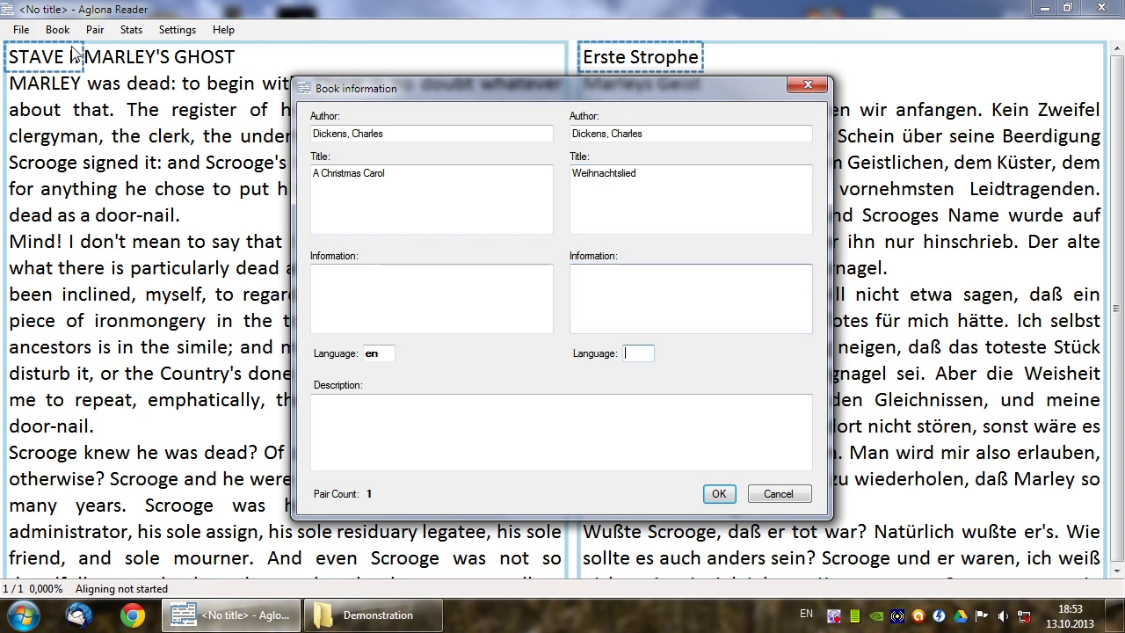
{"action": "type", "text": "de"}
{"action": "key", "text": "Return"}
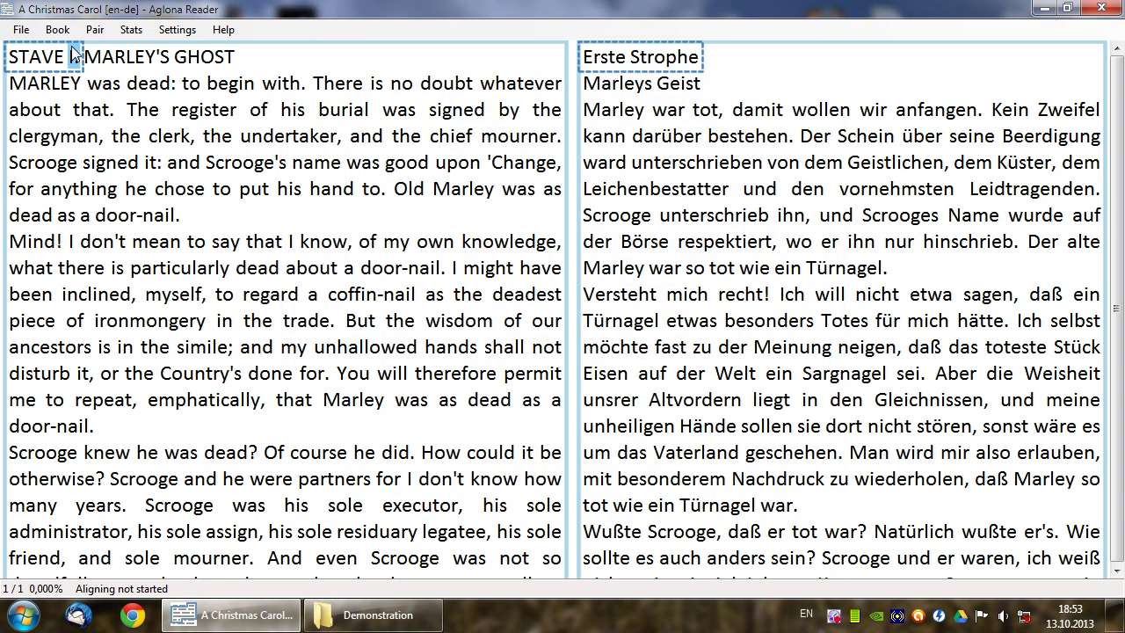
{"action": "left_click", "coordinate": [20, 29]}
- Save the book as 'en-de Dickens - A Christmas Carol' in the Demonstration folder
{"action": "left_click", "coordinate": [48, 117]}
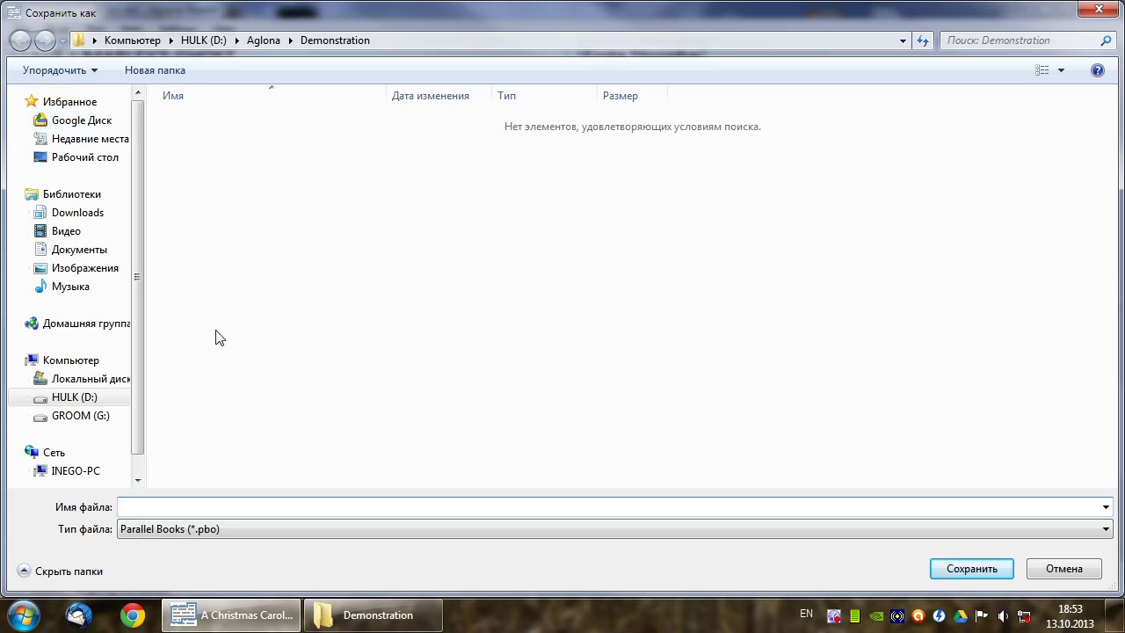
{"action": "type", "text": "en-de Dickens - A Christmas Carol"}
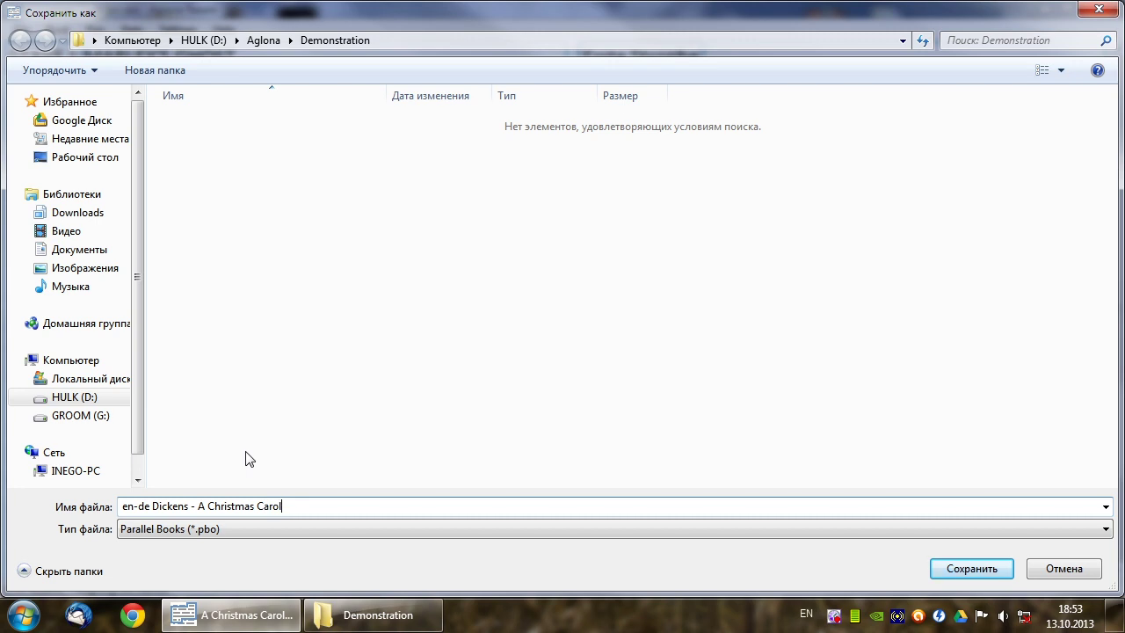
{"action": "key", "text": "Return"}
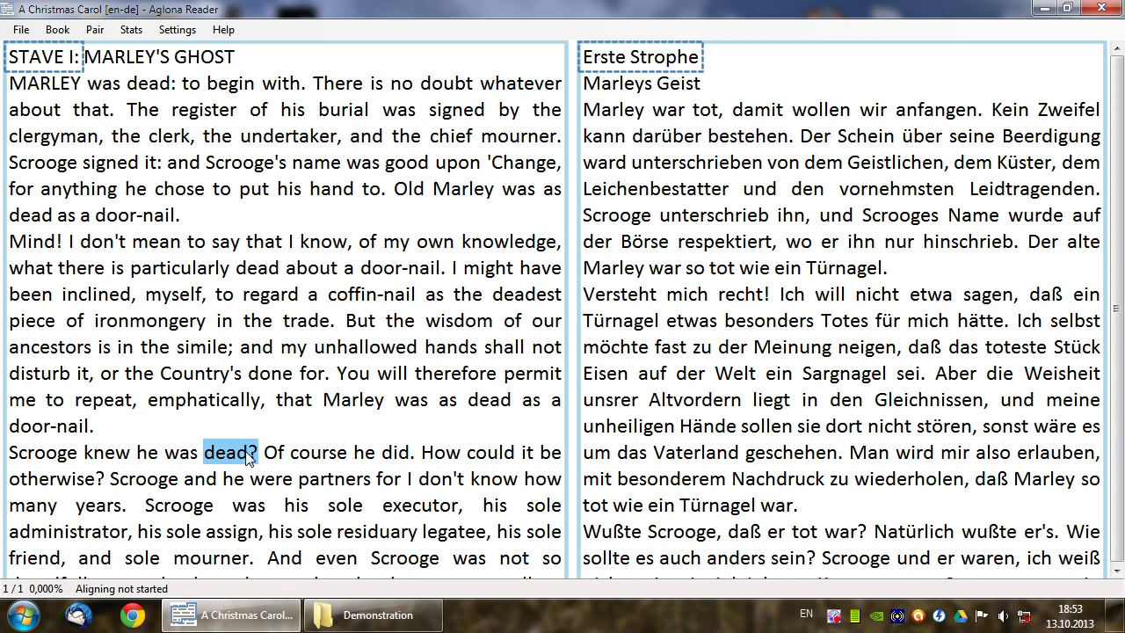
{"action": "left_click", "coordinate": [186, 618]}
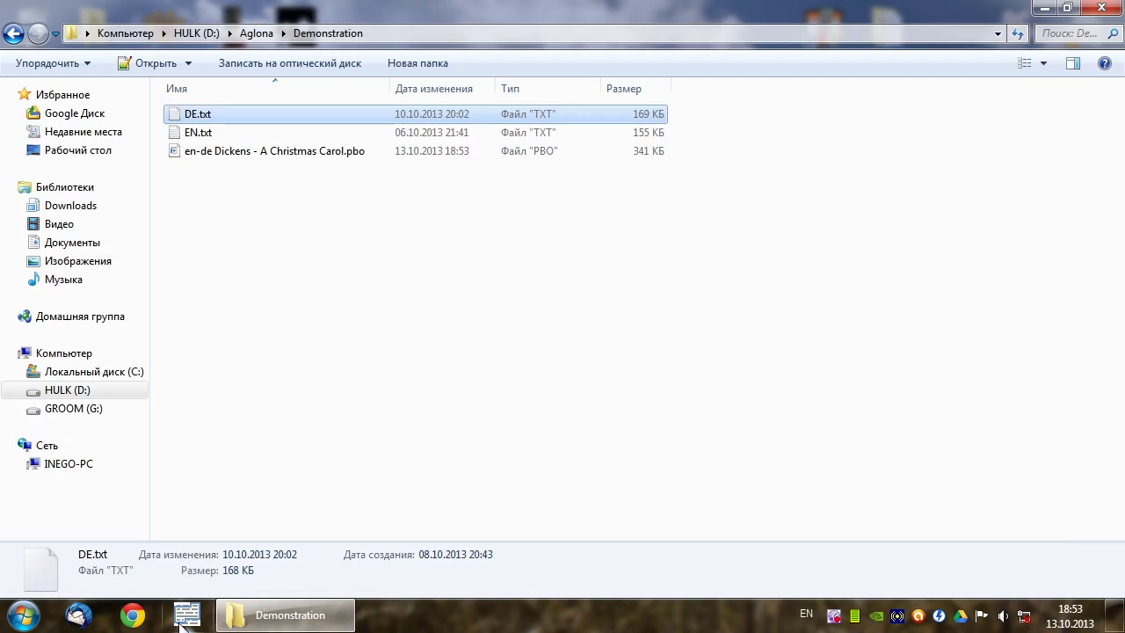
- Restore Aglona Reader after checking the saved .pbo beside EN.txt and DE.txt
{"action": "left_click", "coordinate": [186, 618]}
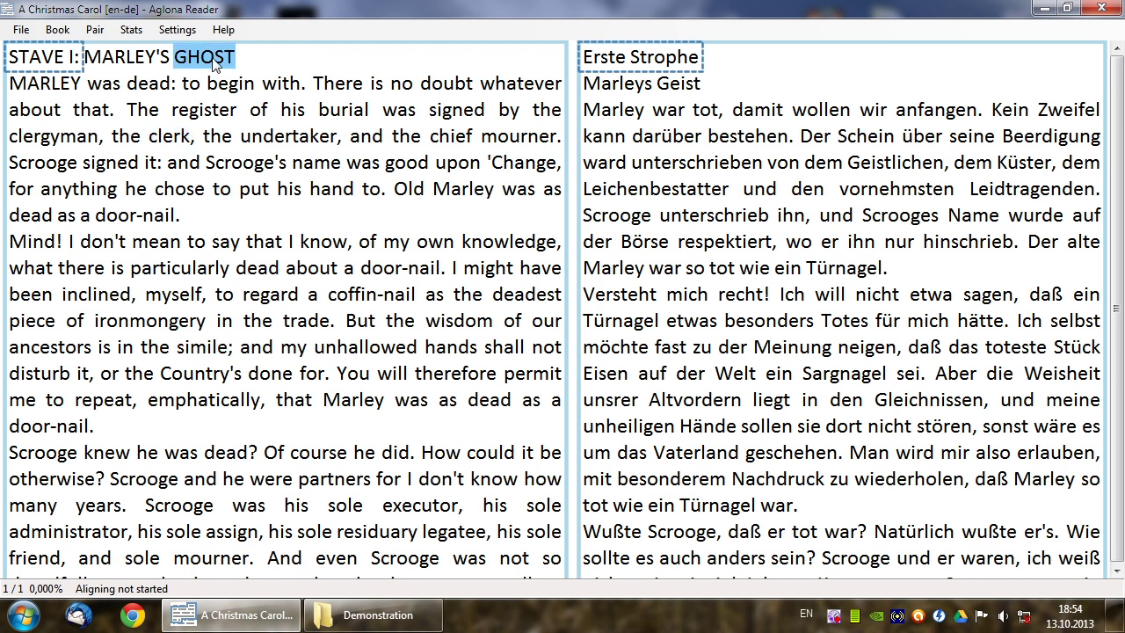
- Pair the heading and opening sentences by clicking matching sentence ends in both panes
{"action": "left_click", "coordinate": [682, 86]}
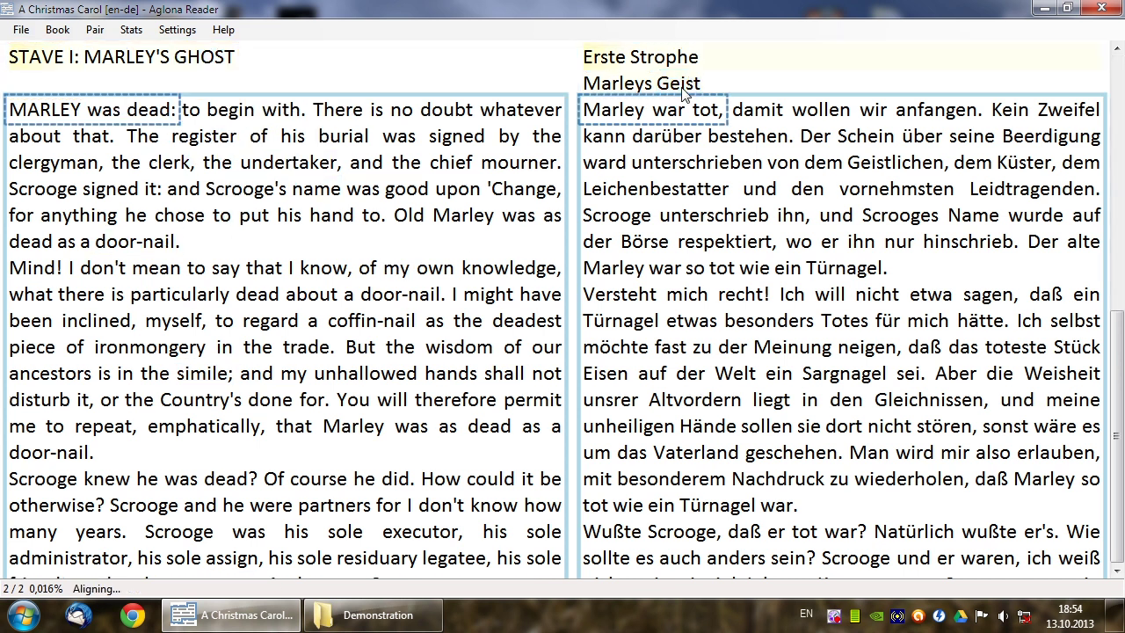
{"action": "left_click", "coordinate": [283, 110]}
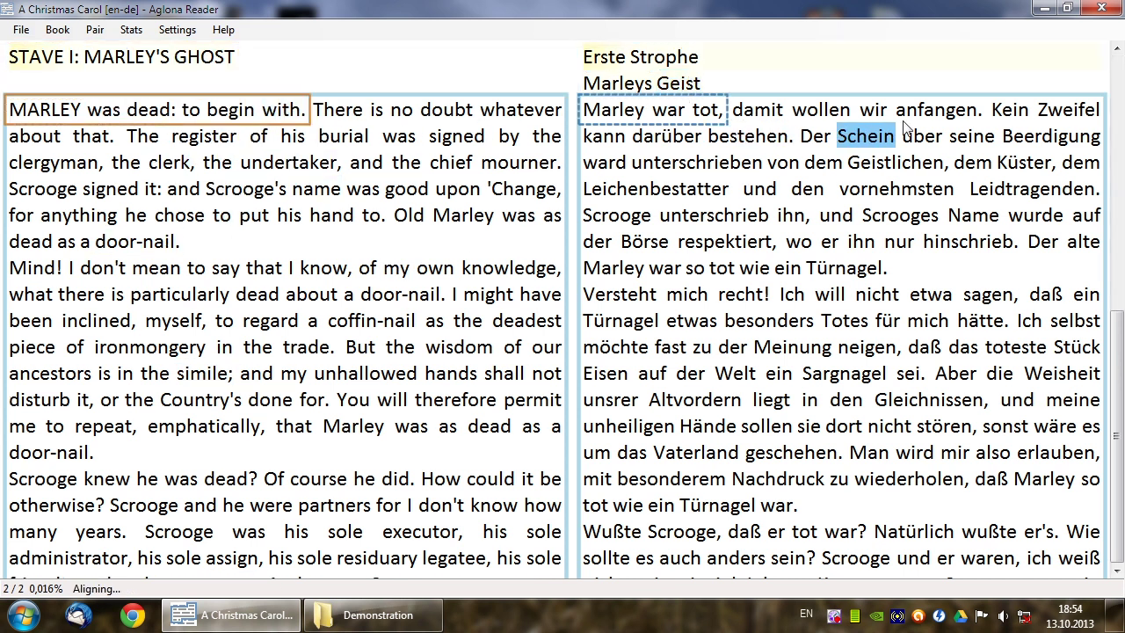
{"action": "left_click", "coordinate": [944, 110]}
{"action": "left_click", "coordinate": [406, 163]}
{"action": "left_click", "coordinate": [804, 241]}
{"action": "left_click", "coordinate": [779, 374]}
{"action": "left_click", "coordinate": [767, 427]}
{"action": "left_click", "coordinate": [402, 478]}
{"action": "left_click", "coordinate": [696, 454]}
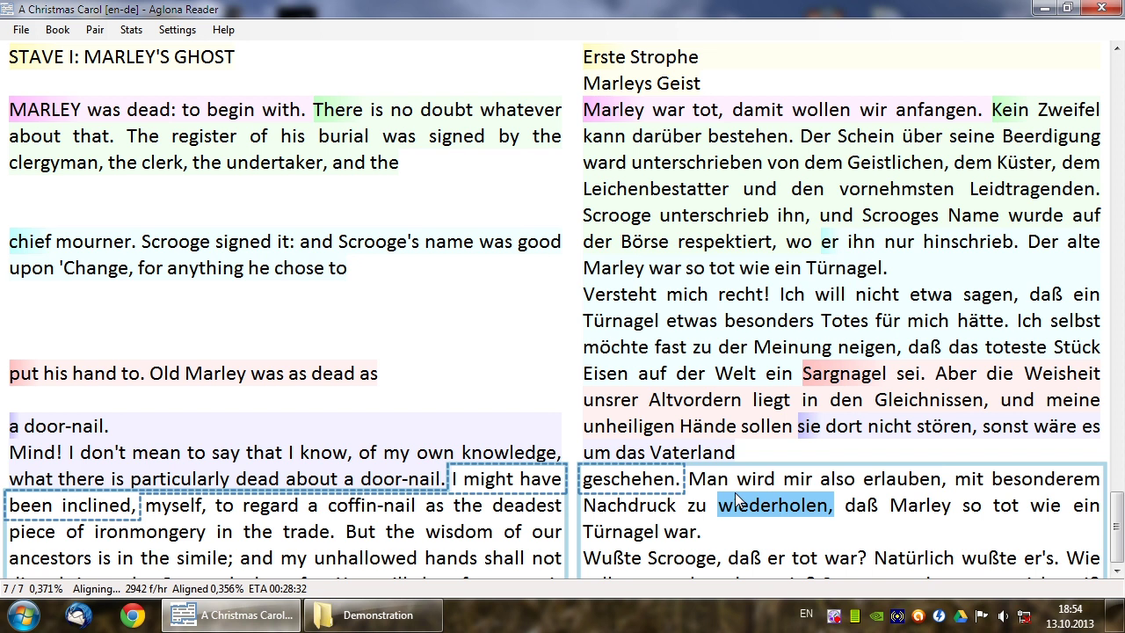
- Remove four wrongly aligned pairs and confirm the 'There is no doubt' pair
{"action": "key", "text": "BackSpace"}
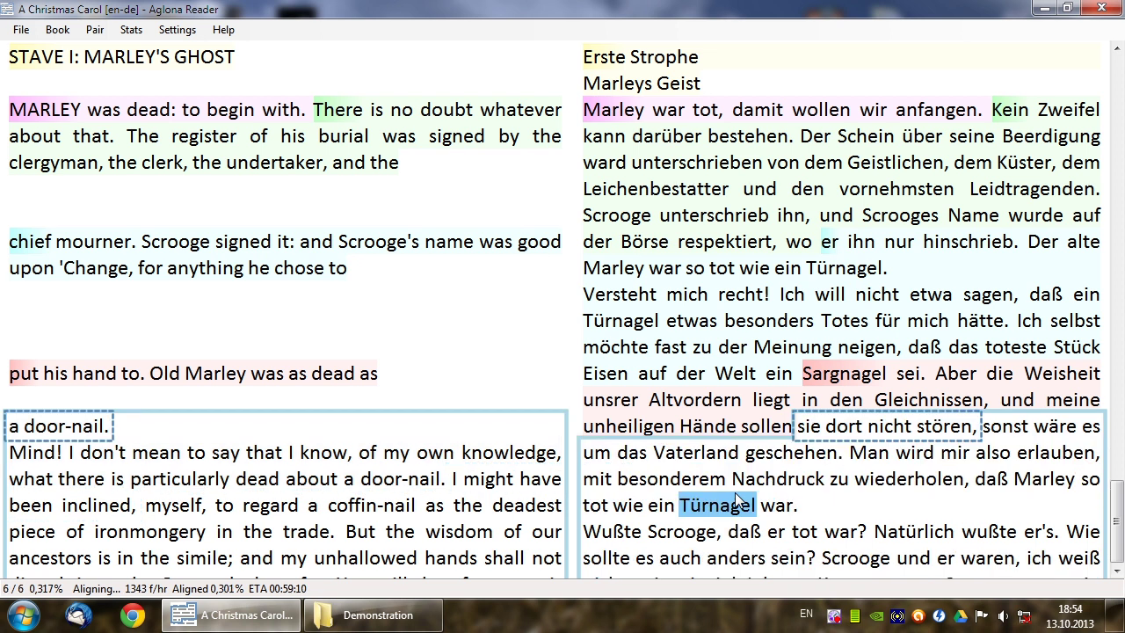
{"action": "key", "text": "BackSpace"}
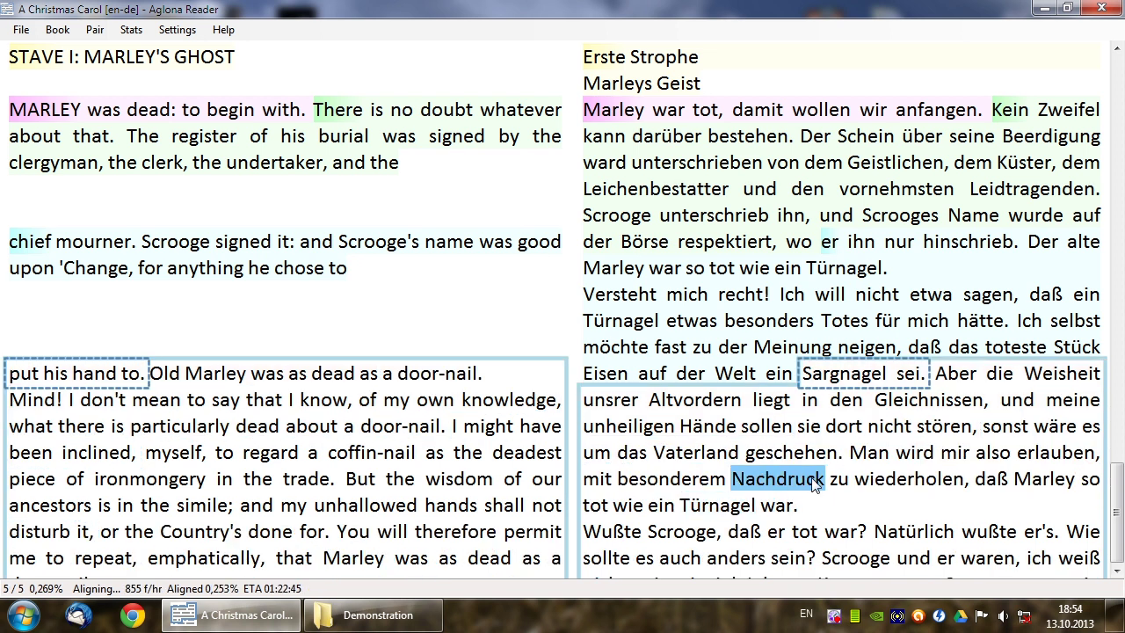
{"action": "key", "text": "BackSpace"}
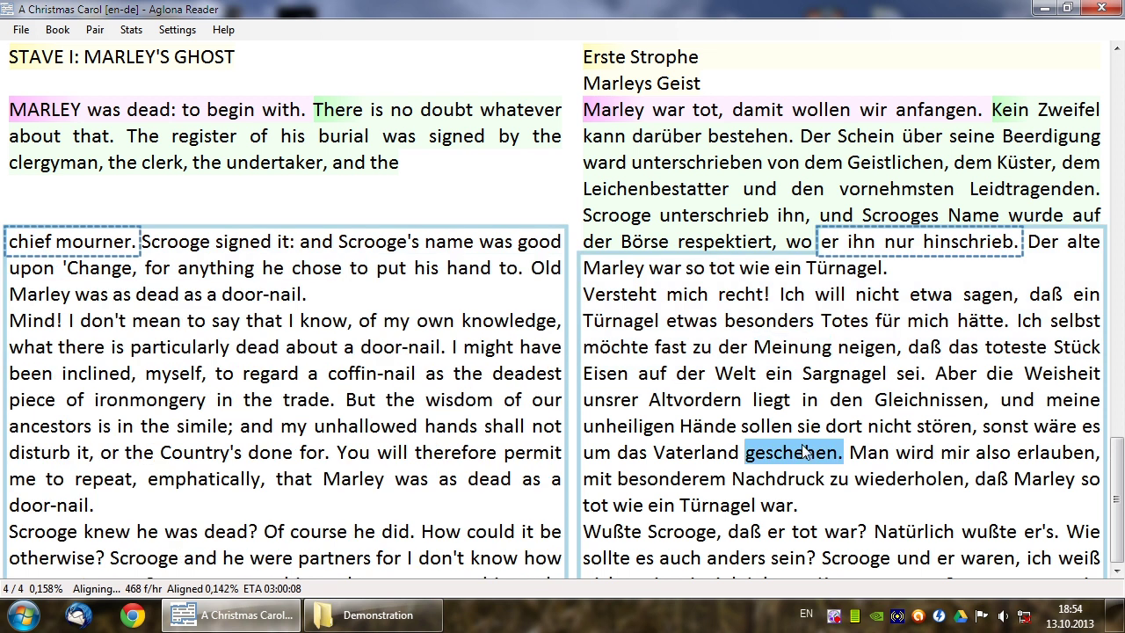
{"action": "key", "text": "BackSpace"}
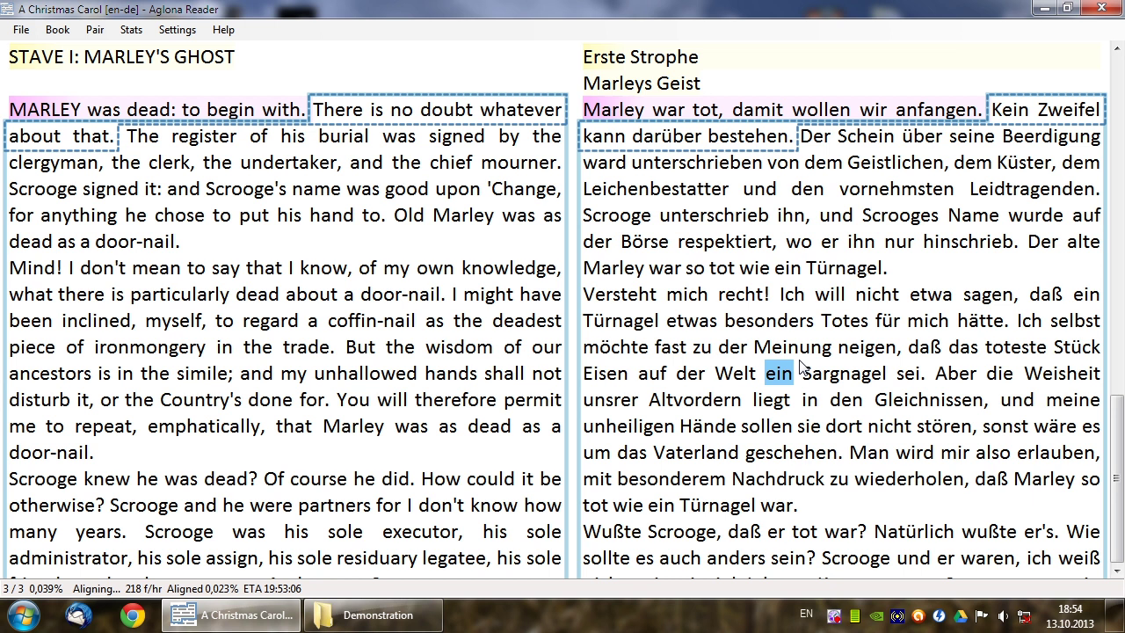
{"action": "key", "text": "Return"}
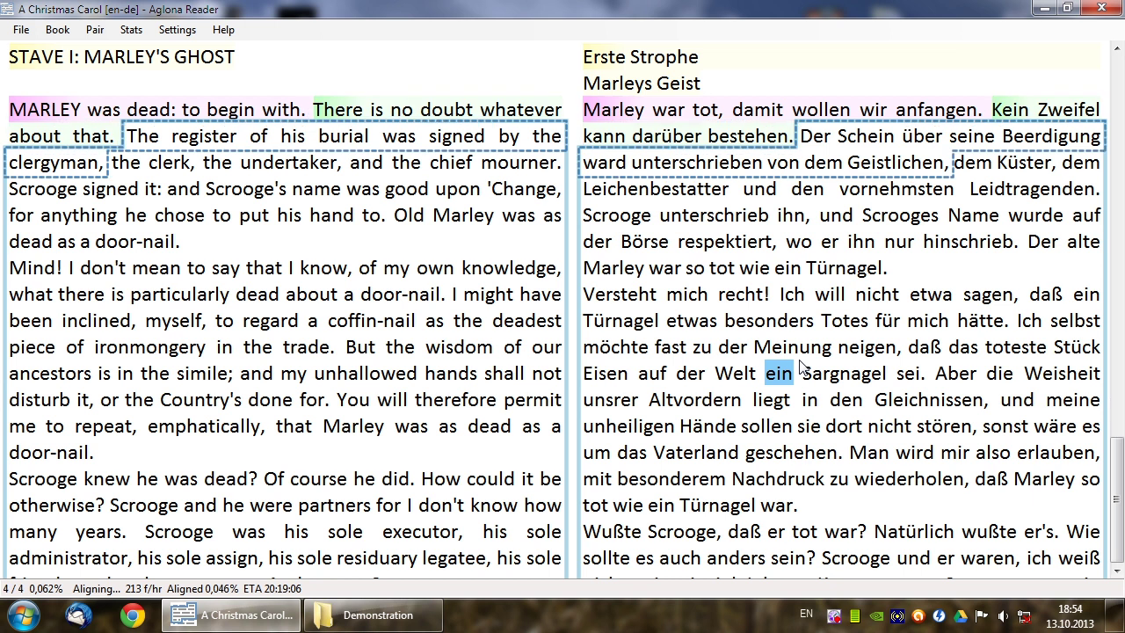
- Adjust the fragments to end at 'mourner.' and 'Leidtragenden.' and confirm the burial register pair
{"action": "key", "text": "Right"}
{"action": "key", "text": "Right"}
{"action": "key", "text": "Right"}
{"action": "key", "text": "Right"}
{"action": "key", "text": "Right"}
{"action": "key", "text": "Right"}
{"action": "key", "text": "Right"}
{"action": "key", "text": "Right"}
{"action": "key", "text": "Right"}
{"action": "key", "text": "Right"}
{"action": "key", "text": "Right"}
{"action": "key", "text": "Left"}
{"action": "key", "text": "Left"}
{"action": "key", "text": "Left"}
{"action": "key", "text": "Left"}
{"action": "key", "text": "Left"}
{"action": "key", "text": "Left"}
{"action": "key", "text": "Left"}
{"action": "key", "text": "Right"}
{"action": "key", "text": "Right"}
{"action": "key", "text": "Right"}
{"action": "key", "text": "Right"}
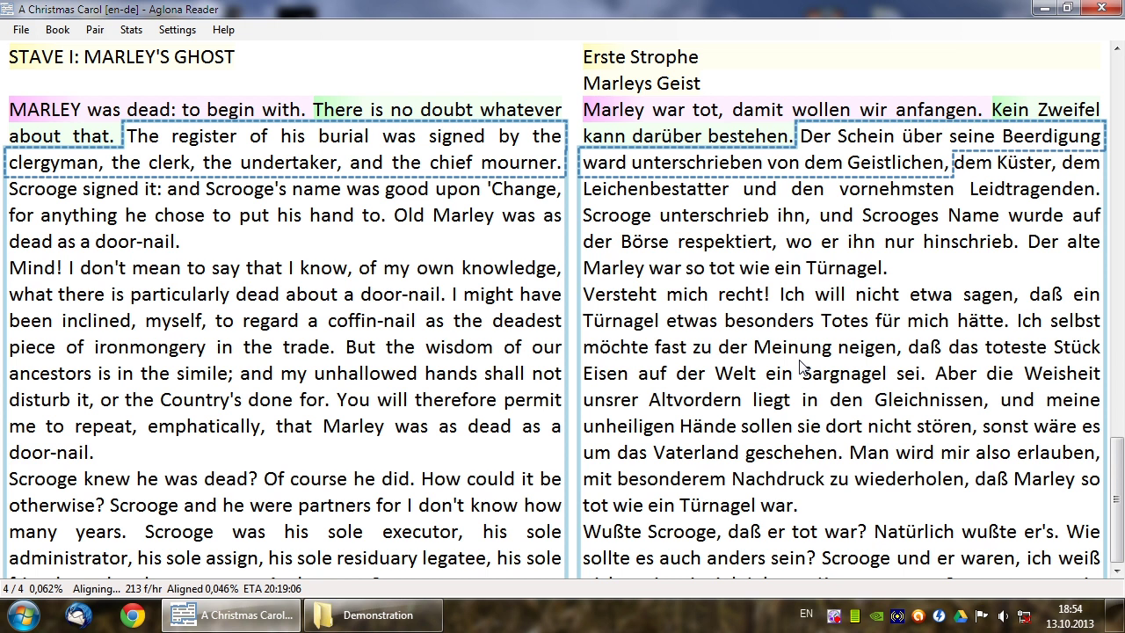
{"action": "key", "text": "ctrl+Right"}
{"action": "key", "text": "ctrl+Right"}
{"action": "key", "text": "ctrl+Right"}
{"action": "key", "text": "ctrl+Left"}
{"action": "key", "text": "ctrl+Left"}
{"action": "key", "text": "ctrl+Left"}
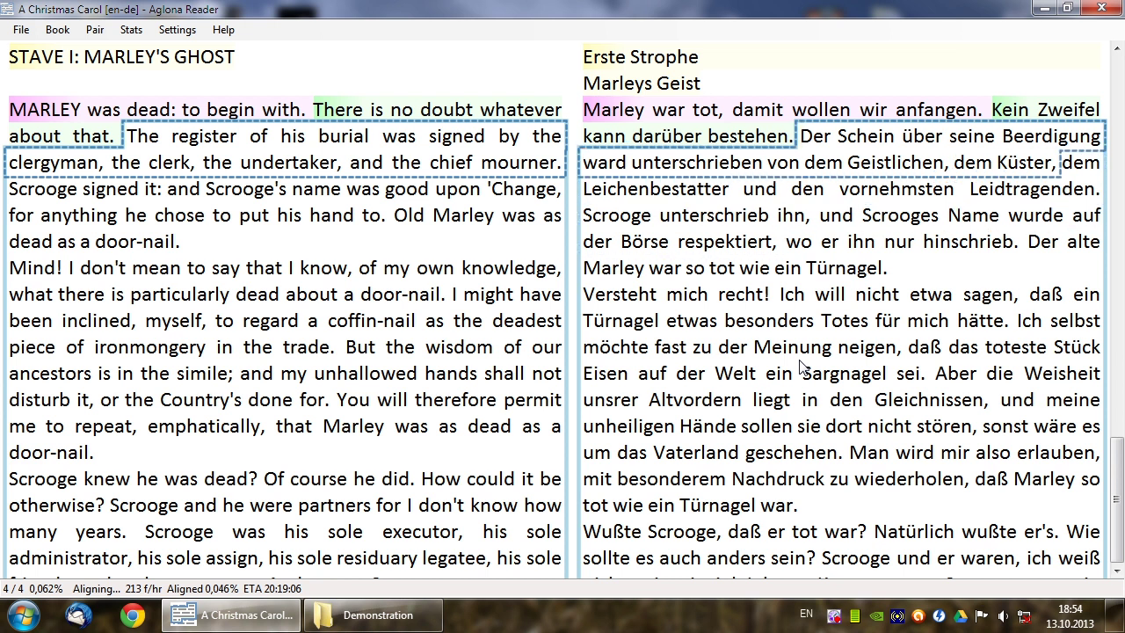
{"action": "key", "text": "ctrl+Right"}
{"action": "key", "text": "ctrl+Right"}
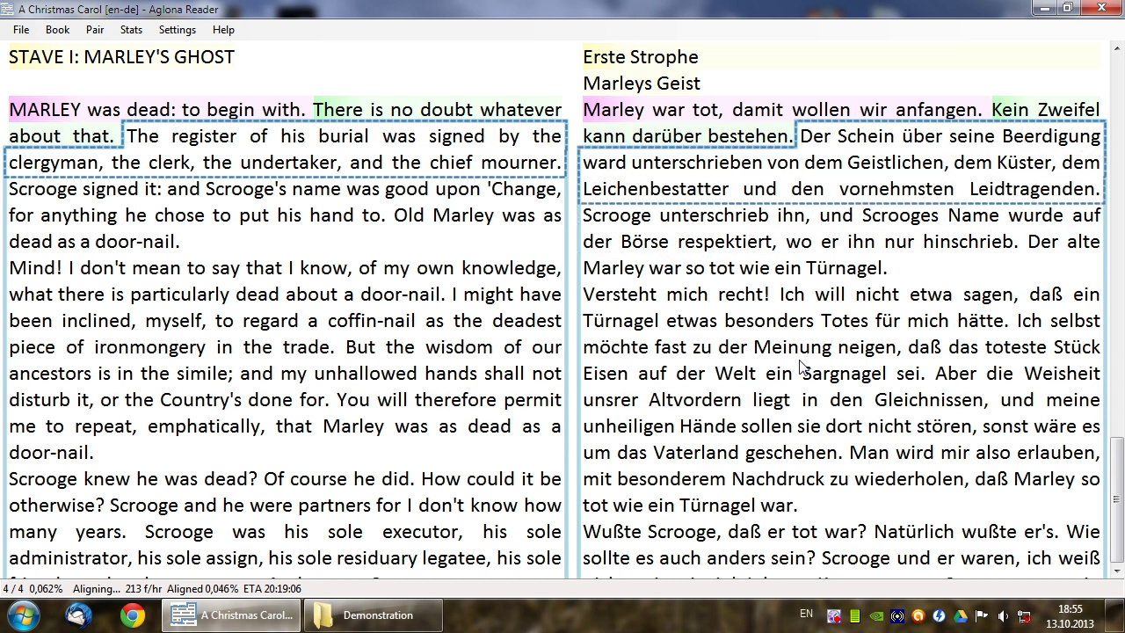
{"action": "key", "text": "Return"}
{"action": "key", "text": "Return"}
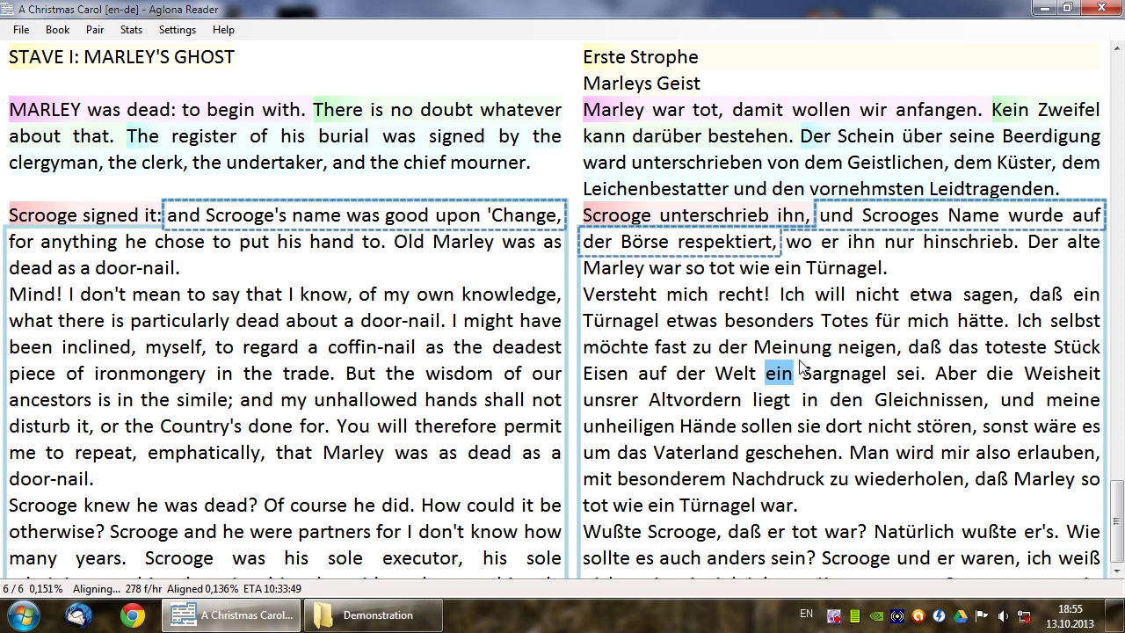
- Confirm the pair ending 'hand to.'/'hinschrieb.', then the 'door-nail'/'Türnagel.' pair
{"action": "key", "text": "Down"}
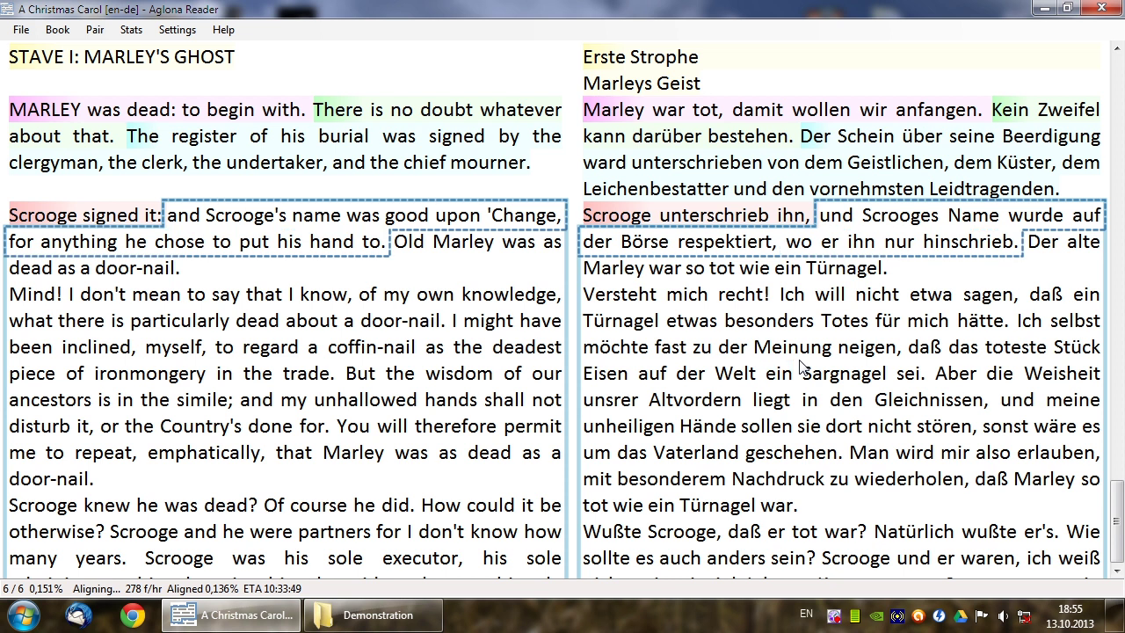
{"action": "key", "text": "Return"}
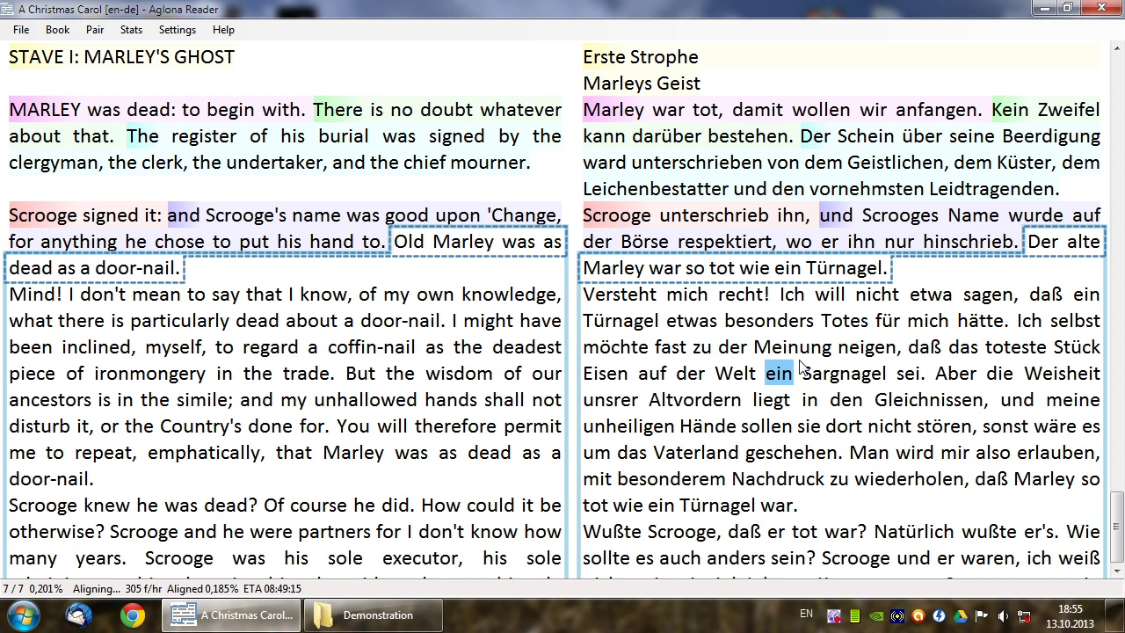
{"action": "key", "text": "Right"}
{"action": "key", "text": "Right"}
{"action": "key", "text": "Right"}
{"action": "key", "text": "Left"}
{"action": "key", "text": "Left"}
{"action": "key", "text": "Left"}
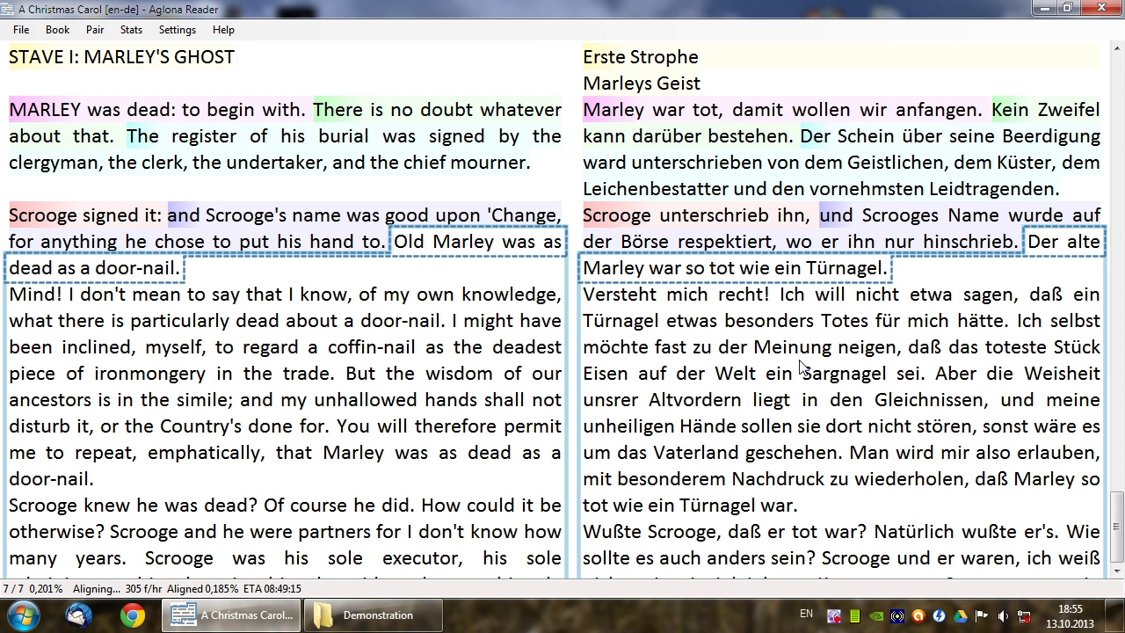
{"action": "key", "text": "Right"}
{"action": "key", "text": "Right"}
{"action": "key", "text": "Left"}
{"action": "key", "text": "Left"}
{"action": "key", "text": "Return"}
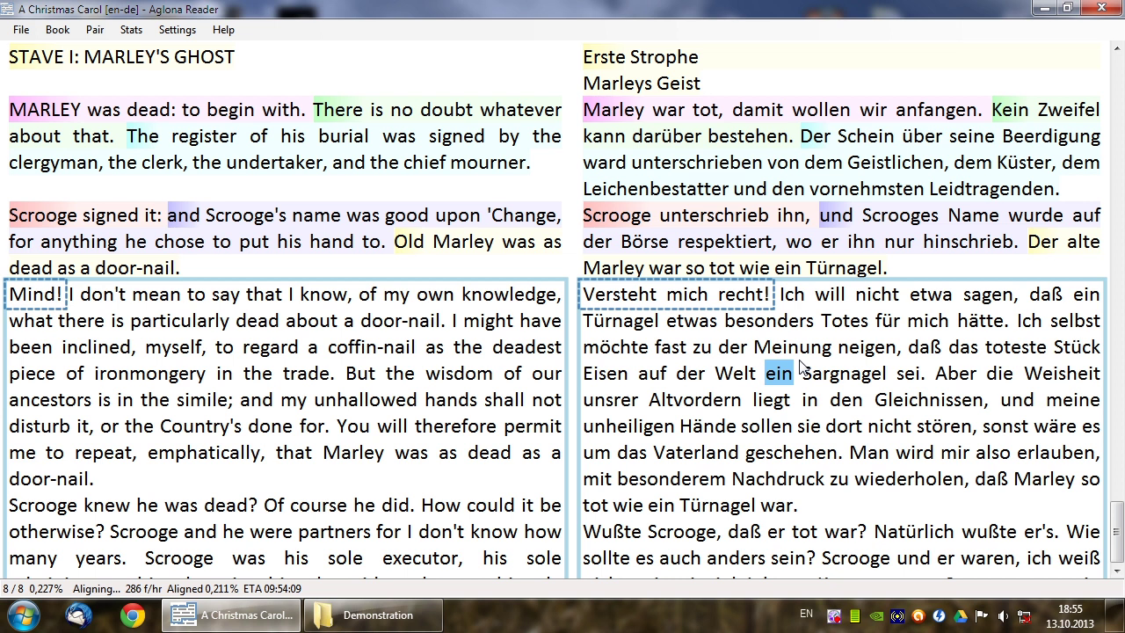
- Fit the fragments to 'Mind!' and 'Versteht mich recht!' and confirm that pair
{"action": "key", "text": "Down"}
{"action": "key", "text": "Right"}
{"action": "key", "text": "Up"}
{"action": "key", "text": "Up"}
{"action": "key", "text": "Up"}
{"action": "key", "text": "Left"}
{"action": "key", "text": "Left"}
{"action": "key", "text": "Left"}
{"action": "key", "text": "Return"}
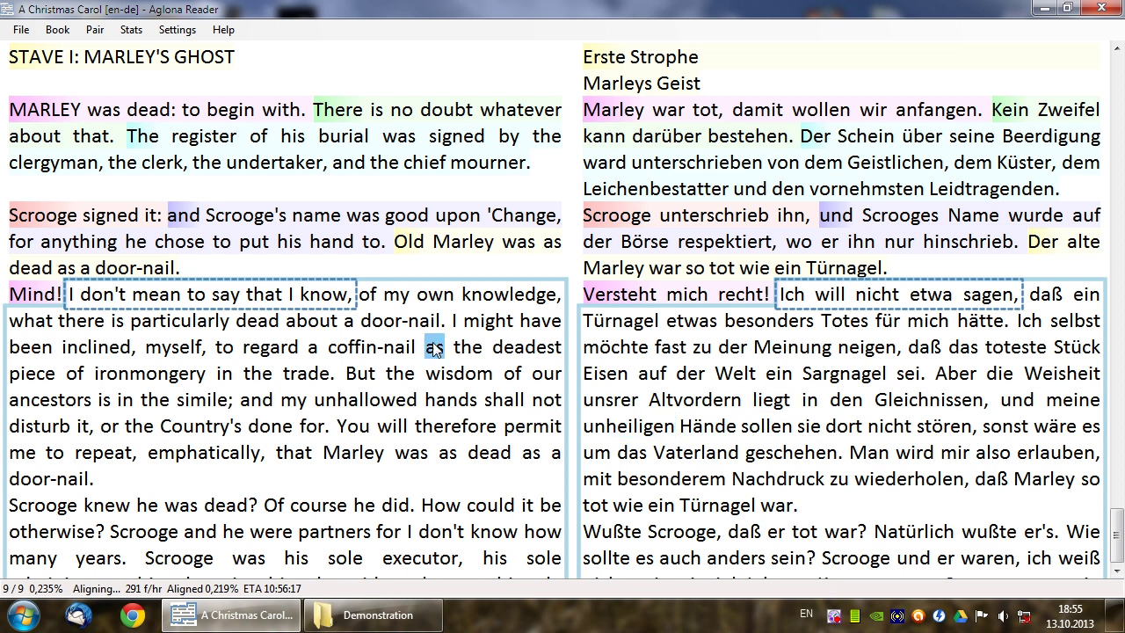
- Align pairs ending at door-nail, fast, hands and Weisheit, then undo back to the register pair
{"action": "left_click", "coordinate": [409, 322]}
{"action": "left_click", "coordinate": [715, 362]}
{"action": "left_click", "coordinate": [453, 401]}
{"action": "left_click", "coordinate": [729, 427]}
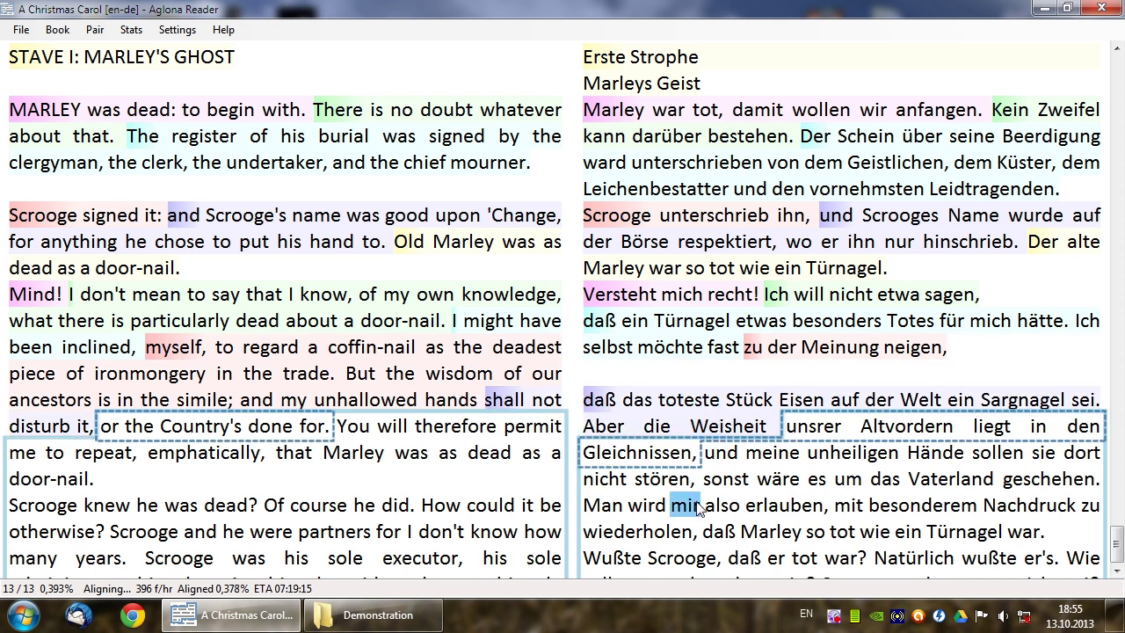
{"action": "key", "text": "ctrl+z"}
{"action": "key", "text": "ctrl+z"}
{"action": "key", "text": "ctrl+z"}
{"action": "key", "text": "ctrl+z"}
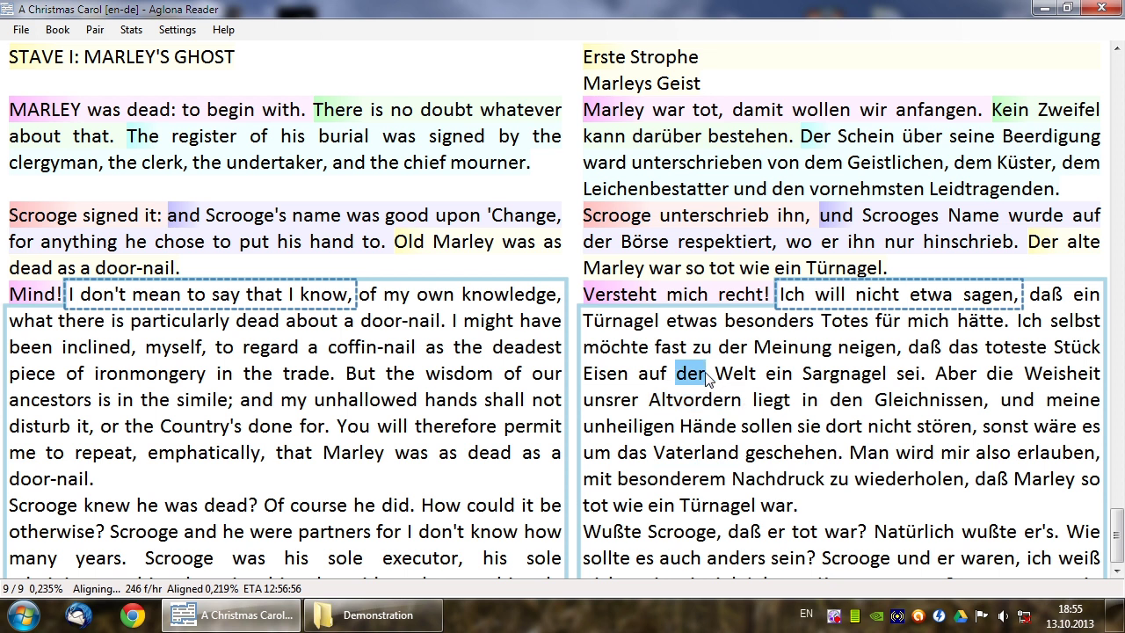
{"action": "key", "text": "ctrl+z"}
{"action": "key", "text": "ctrl+z"}
{"action": "key", "text": "ctrl+z"}
{"action": "key", "text": "ctrl+z"}
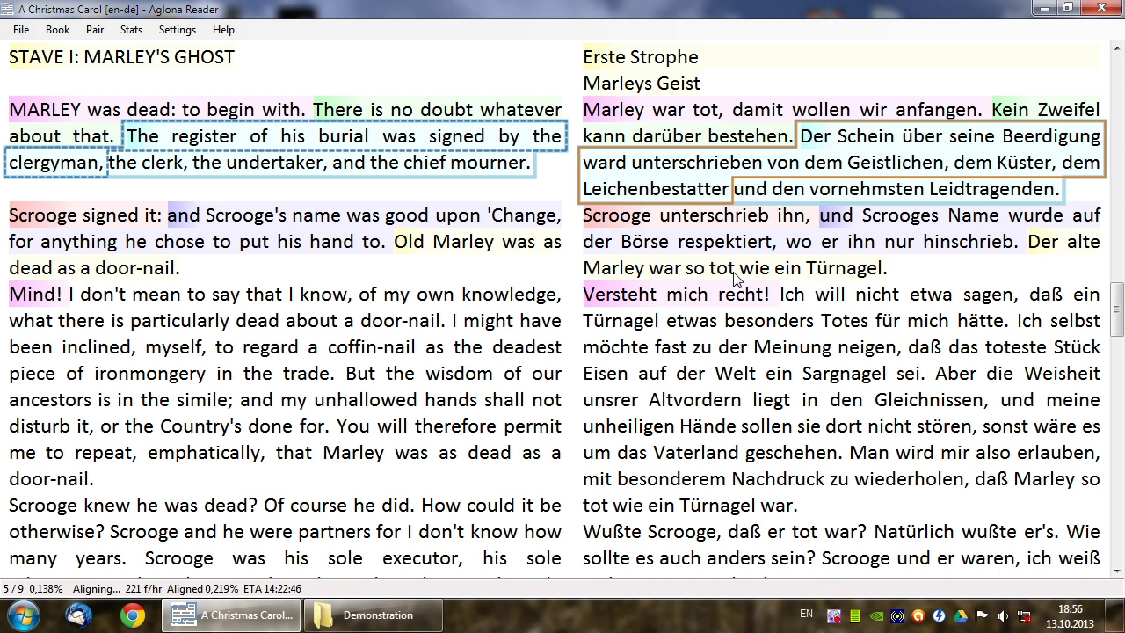
- Append '!!! &&&&' to the register pair's English text in Edit pair
{"action": "key", "text": "Return"}
{"action": "type", "text": "!!! &&&&"}
{"action": "key", "text": "Return"}
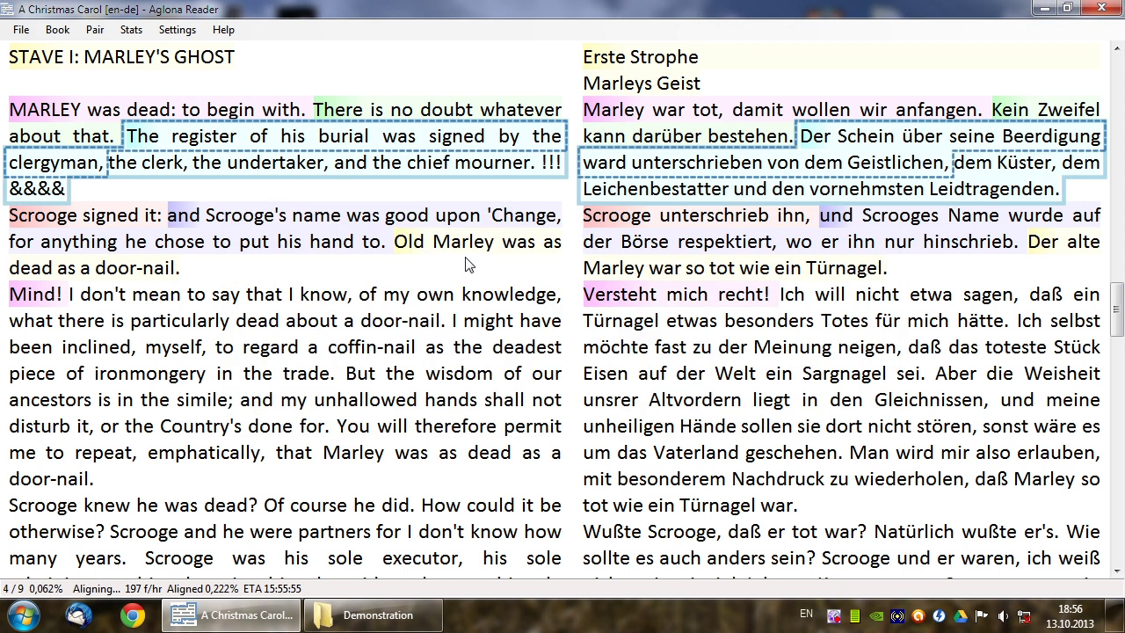
- Delete the stray '!!! &&&&' characters and advance to the 'I don't mean to say' pair
{"action": "key", "text": "Return"}
{"action": "left_click", "coordinate": [467, 257]}
{"action": "key", "text": "ctrl+shift+Left"}
{"action": "key", "text": "ctrl+shift+Left"}
{"action": "key", "text": "BackSpace"}
{"action": "key", "text": "Return"}
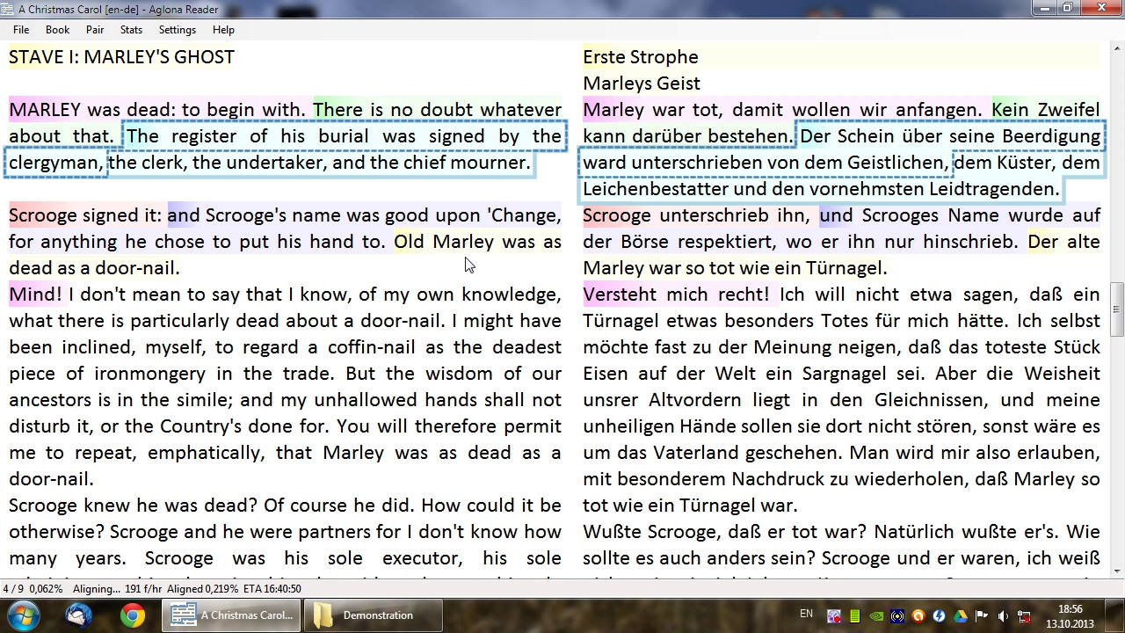
{"action": "key", "text": "Return"}
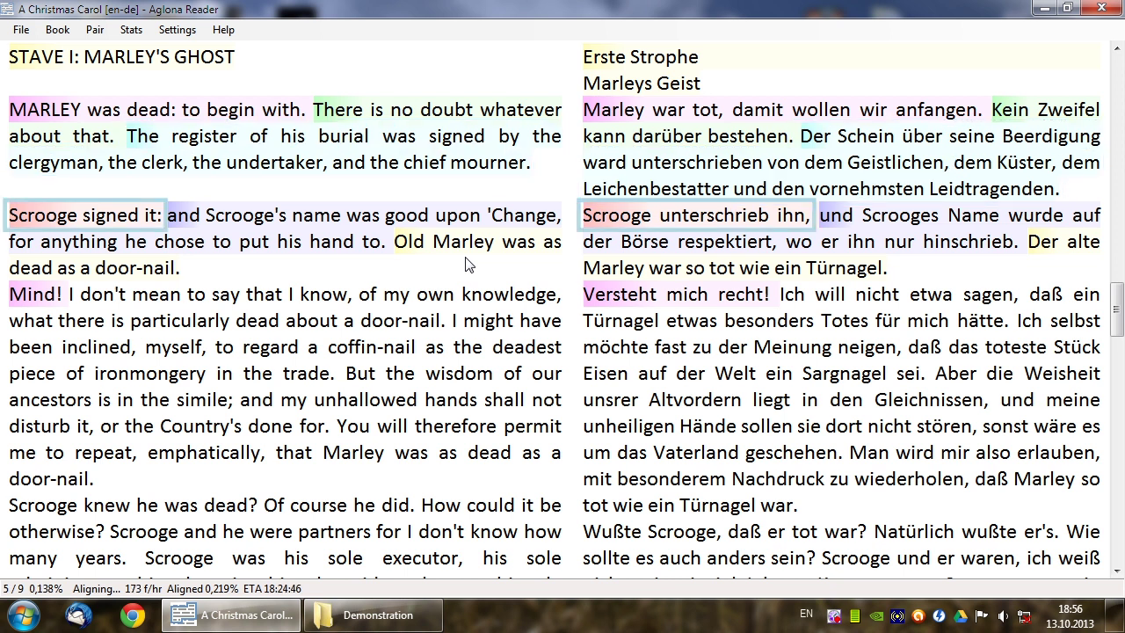
{"action": "key", "text": "Return"}
{"action": "key", "text": "Return"}
{"action": "key", "text": "Return"}
{"action": "key", "text": "Return"}
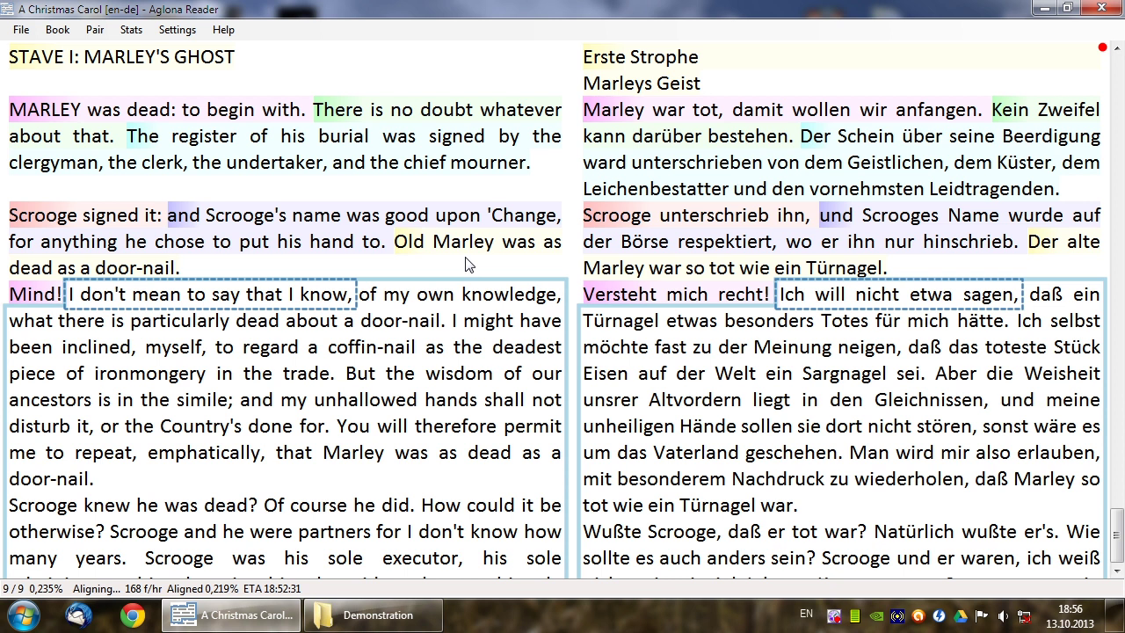
- Extend the fragments so 'I don't mean to say…' pairs with 'Ich will nicht etwa sagen…', and confirm
{"action": "key", "text": "Down"}
{"action": "key", "text": "Down"}
{"action": "key", "text": "Up"}
{"action": "key", "text": "Up"}
{"action": "key", "text": "Down"}
{"action": "key", "text": "Return"}
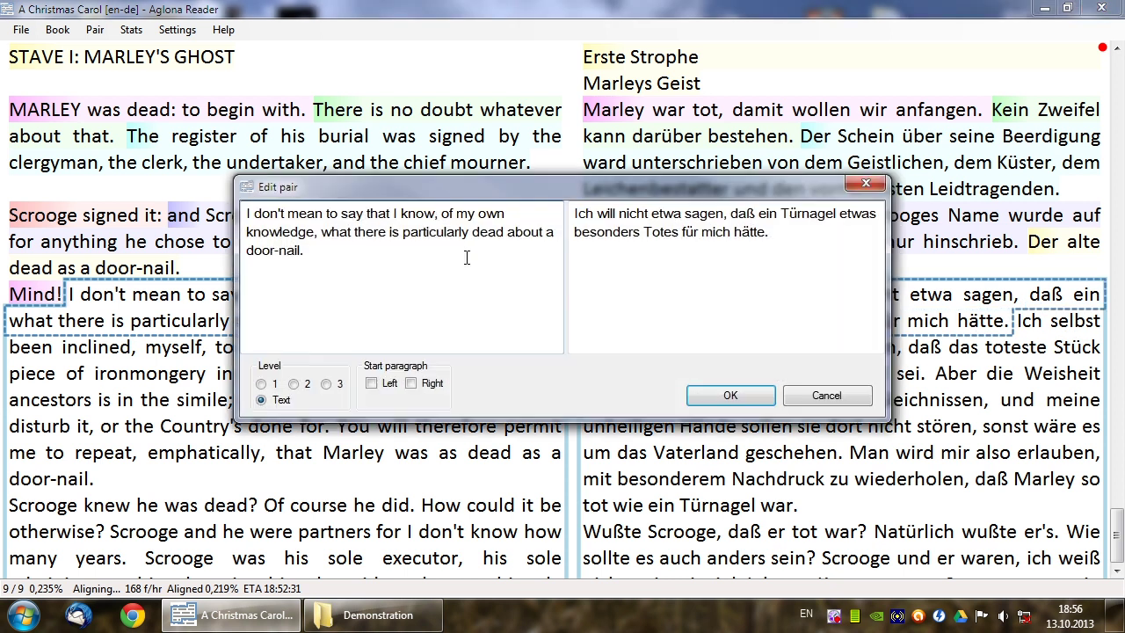
{"action": "left_click", "coordinate": [758, 397]}
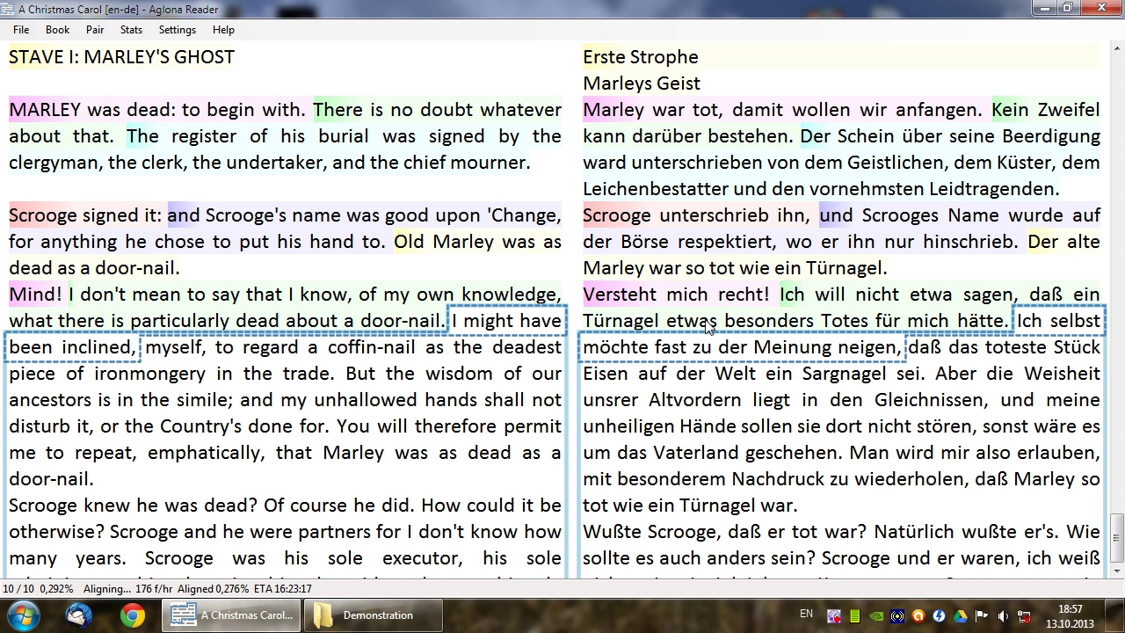
- Join the German title into 'Erste Strophe. Marleys Geist' and make the STAVE I pair a level-1 heading
{"action": "left_click", "coordinate": [777, 348]}
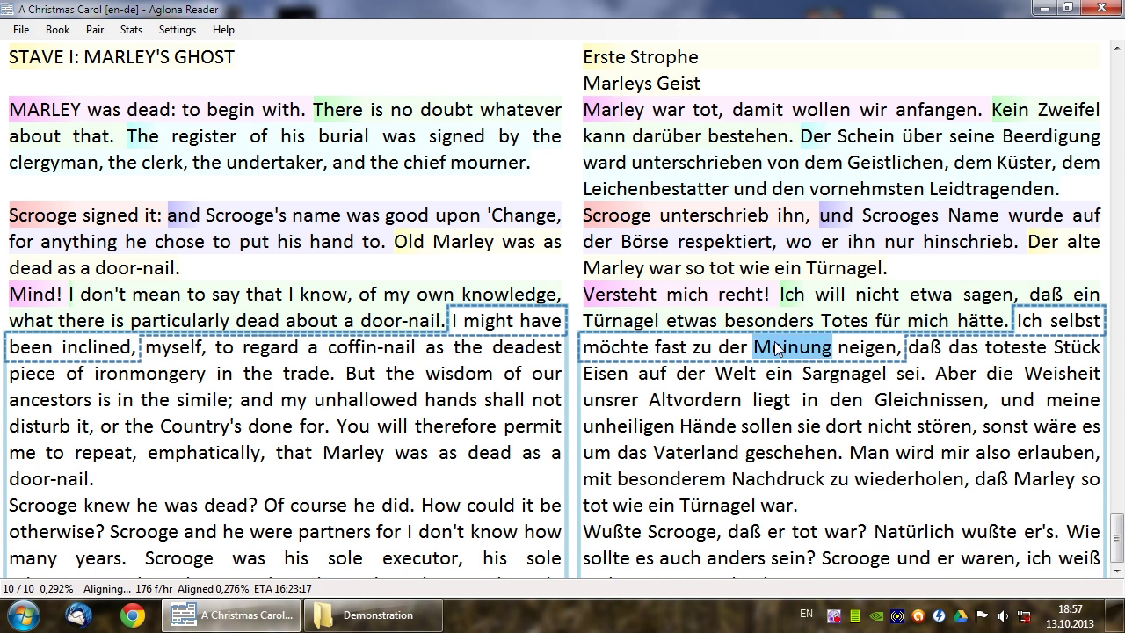
{"action": "left_click", "coordinate": [716, 63]}
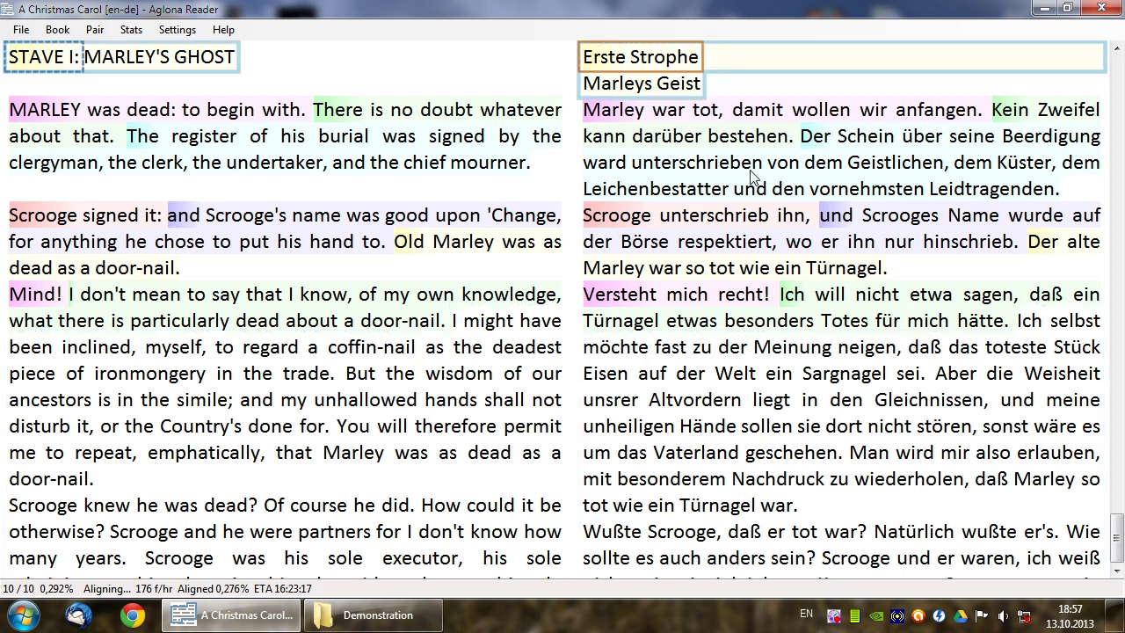
{"action": "key", "text": "F2"}
{"action": "left_click", "coordinate": [756, 207]}
{"action": "key", "text": "Delete"}
{"action": "type", "text": ". Marleys Geist"}
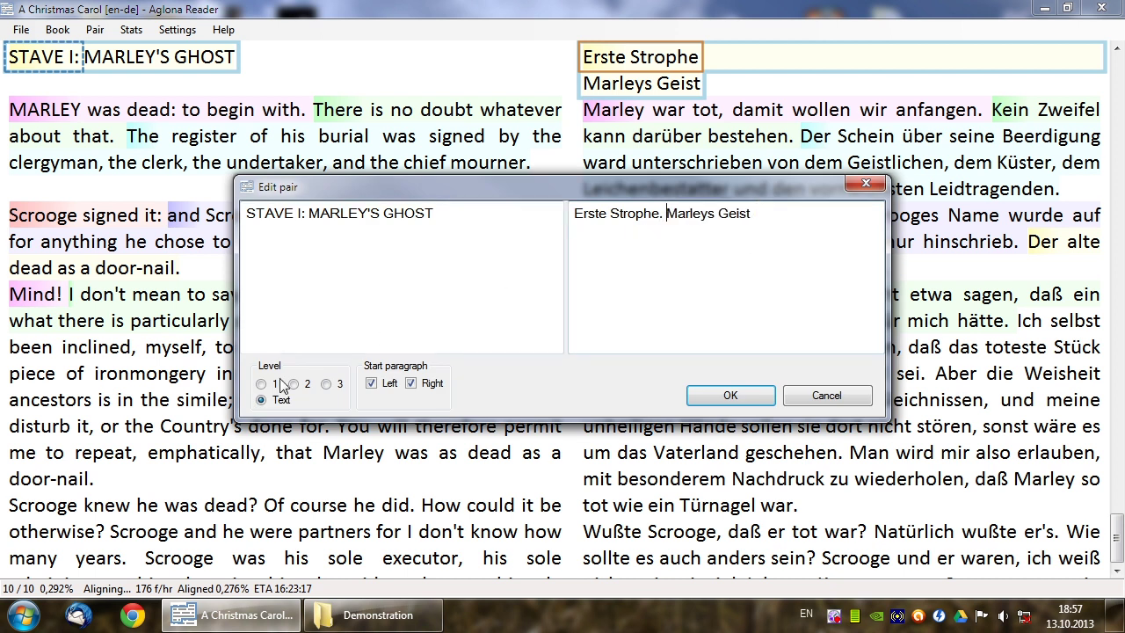
{"action": "left_click", "coordinate": [261, 384]}
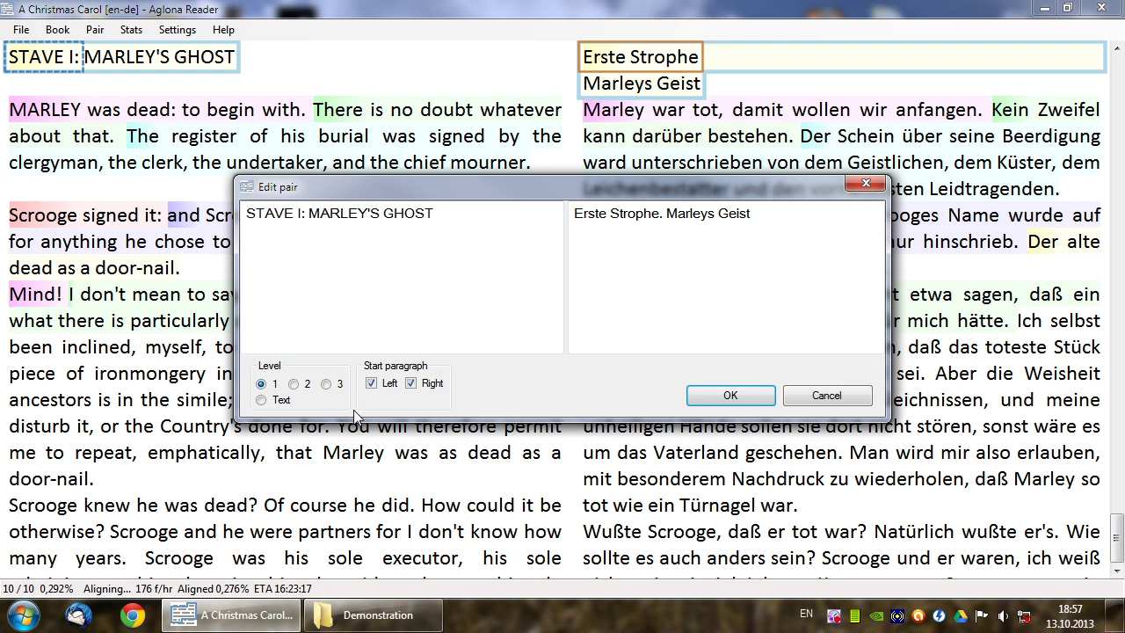
{"action": "left_click", "coordinate": [727, 395]}
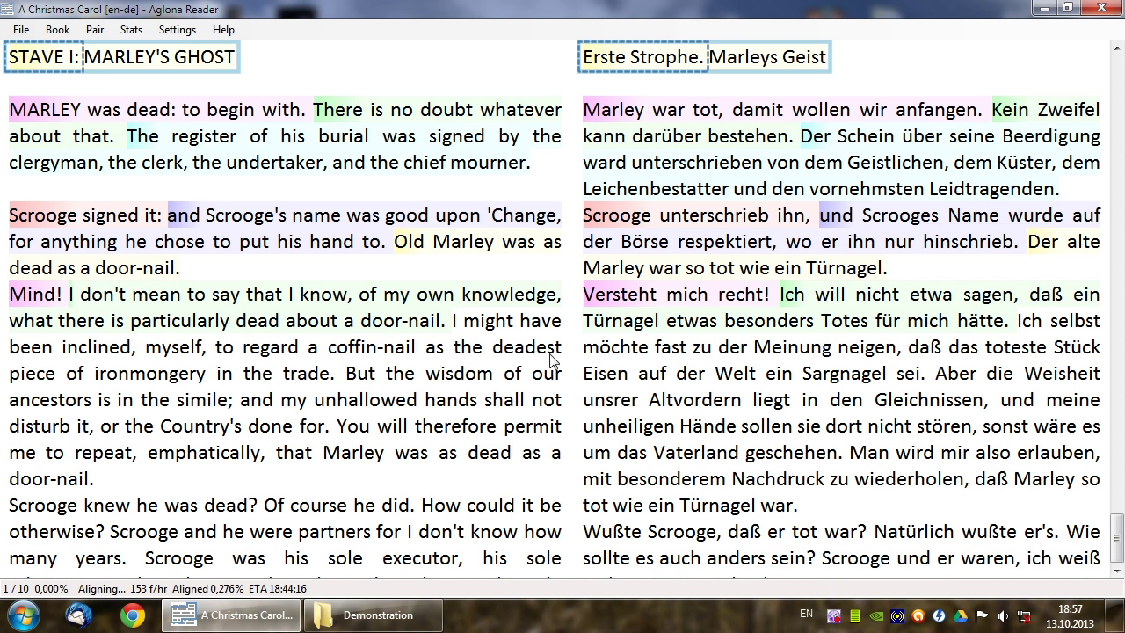
{"action": "left_click", "coordinate": [61, 32]}
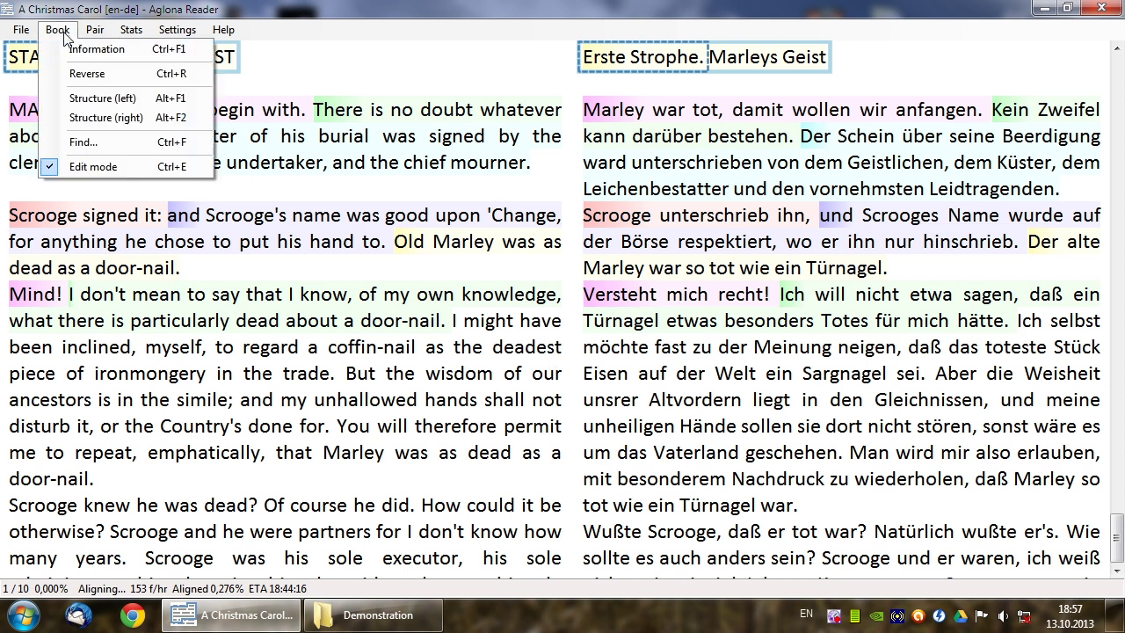
{"action": "left_click", "coordinate": [72, 100]}
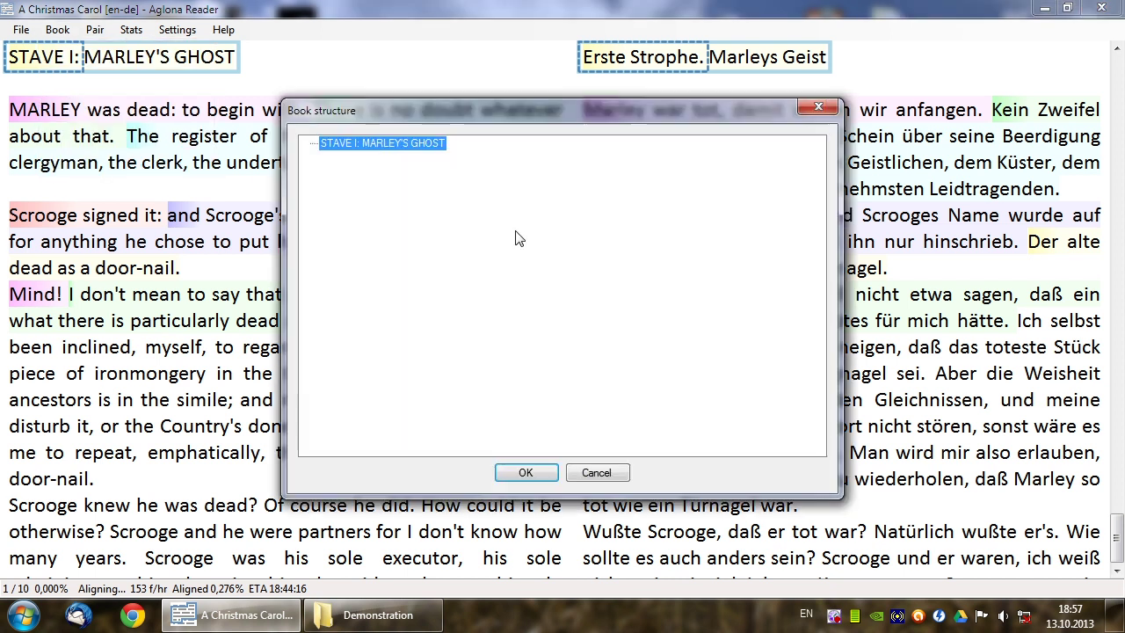
{"action": "left_click", "coordinate": [538, 473]}
{"action": "left_click", "coordinate": [58, 30]}
{"action": "left_click", "coordinate": [72, 120]}
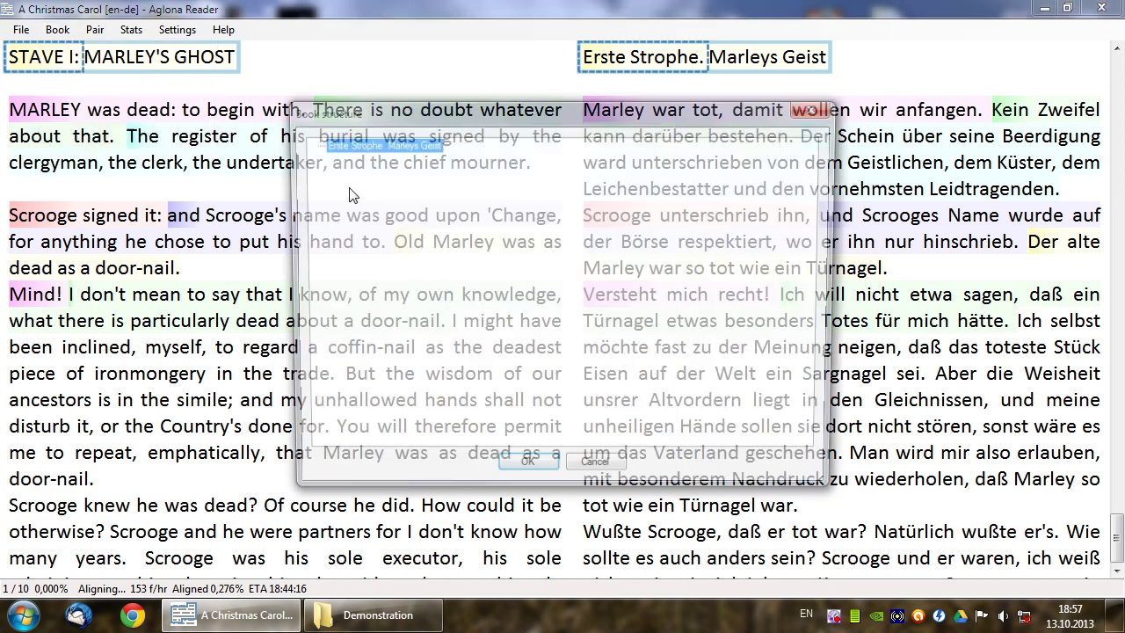
{"action": "left_click", "coordinate": [525, 473]}
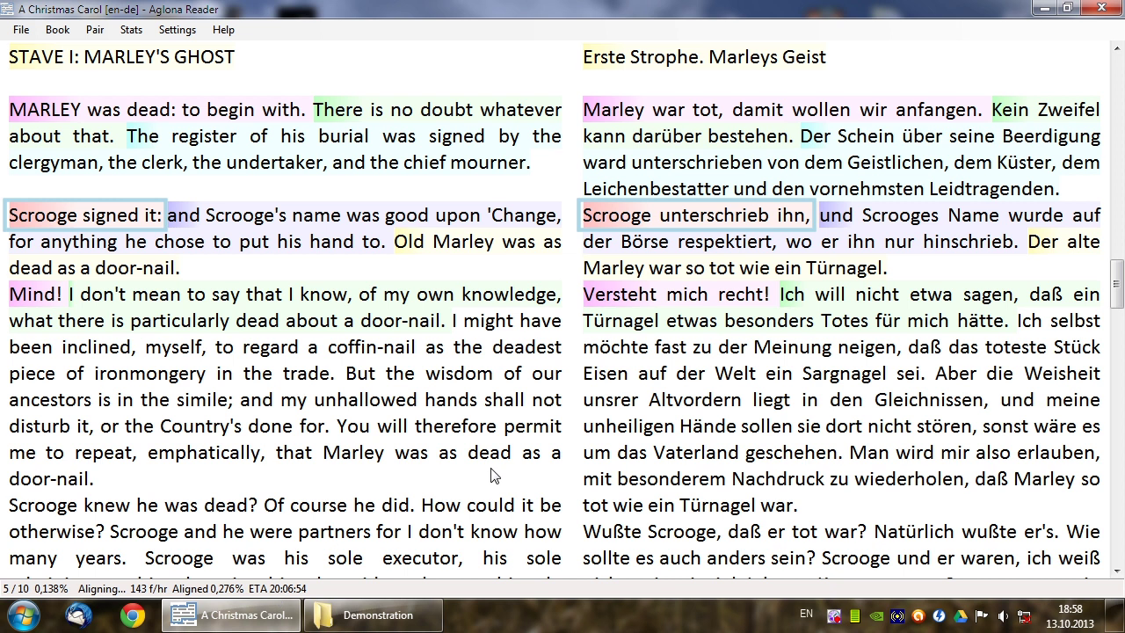
- Pause aligning and mark the English text from 'his burial' to 'I don't mean to say that'
{"action": "key", "text": "space"}
{"action": "key", "text": "space"}
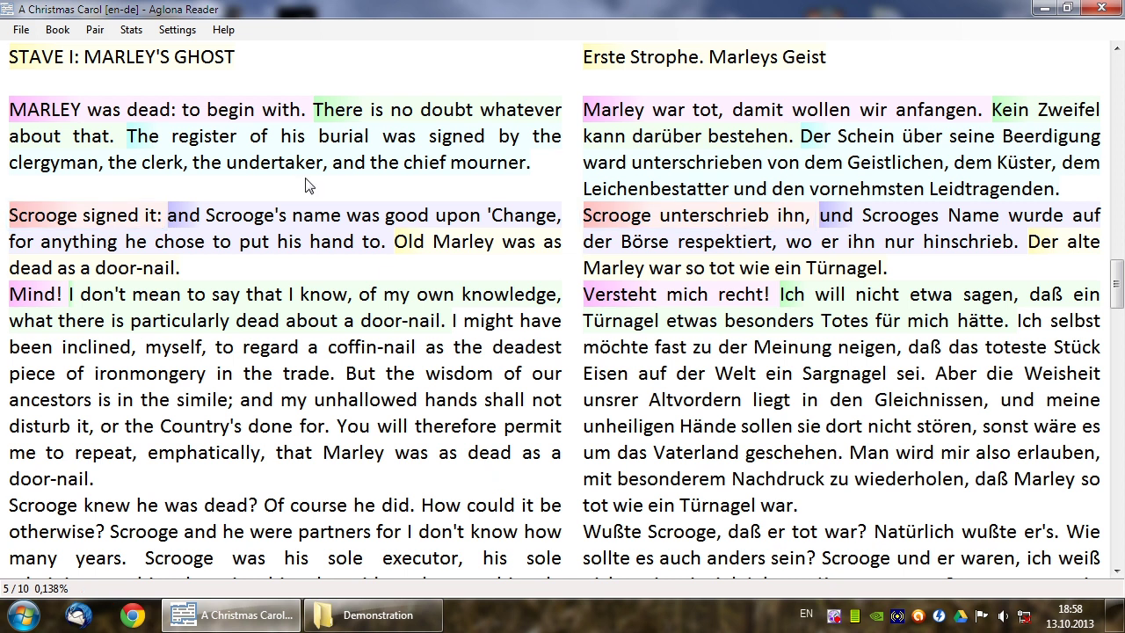
{"action": "left_click", "coordinate": [285, 300]}
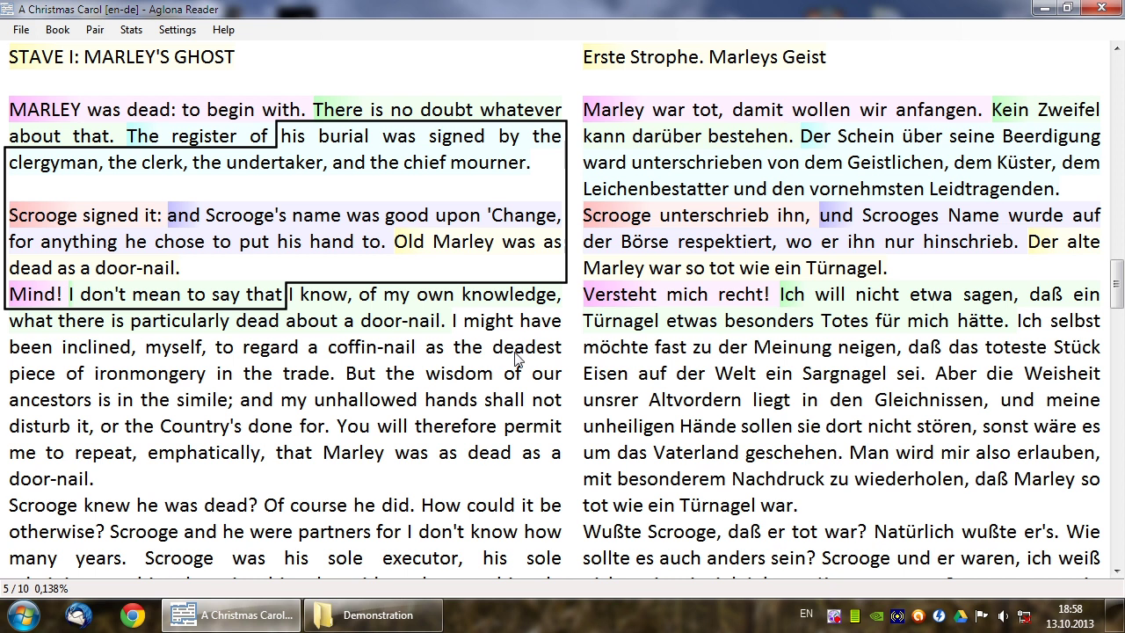